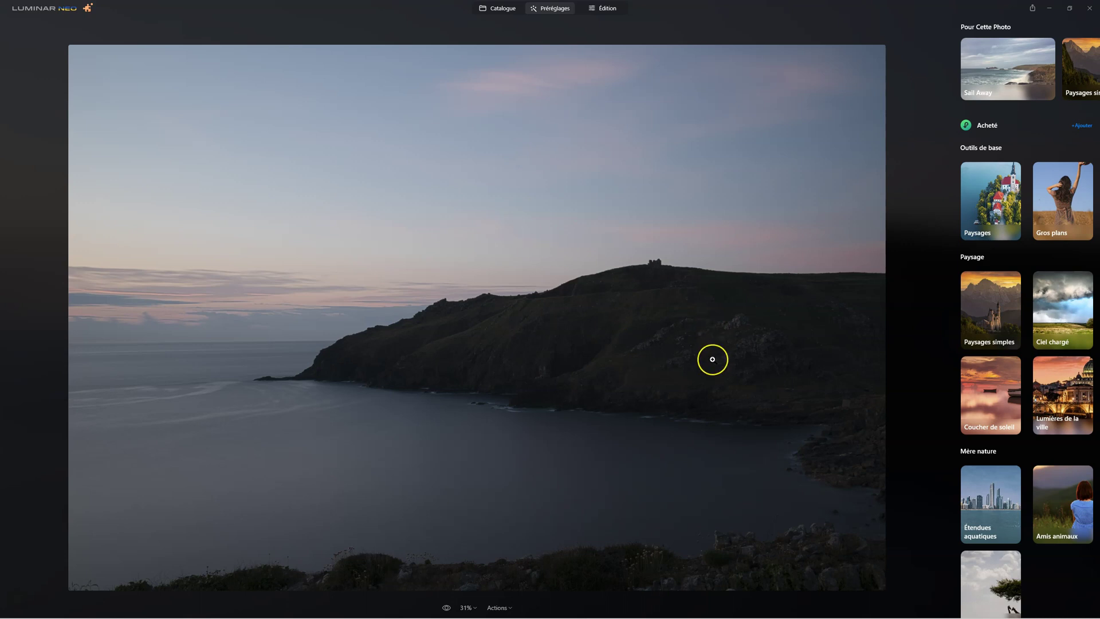
Apply the Dynamic Range 1 preset from the Sail Away collection and compare the result with the original photo.
{"action": "left_click", "coordinate": [995, 66]}
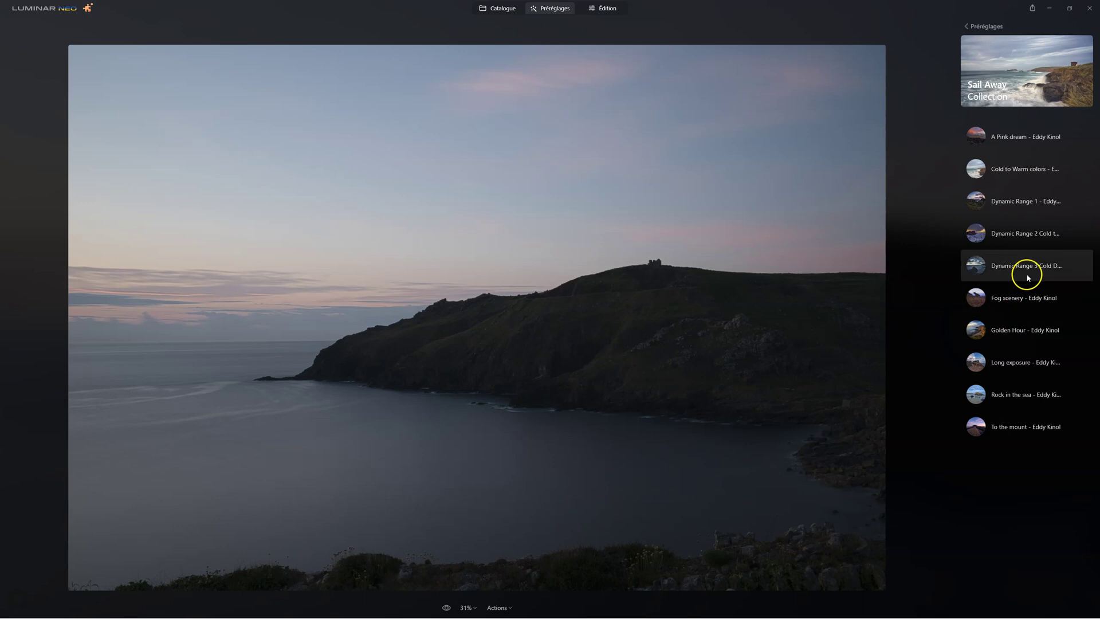
{"action": "left_click", "coordinate": [977, 204]}
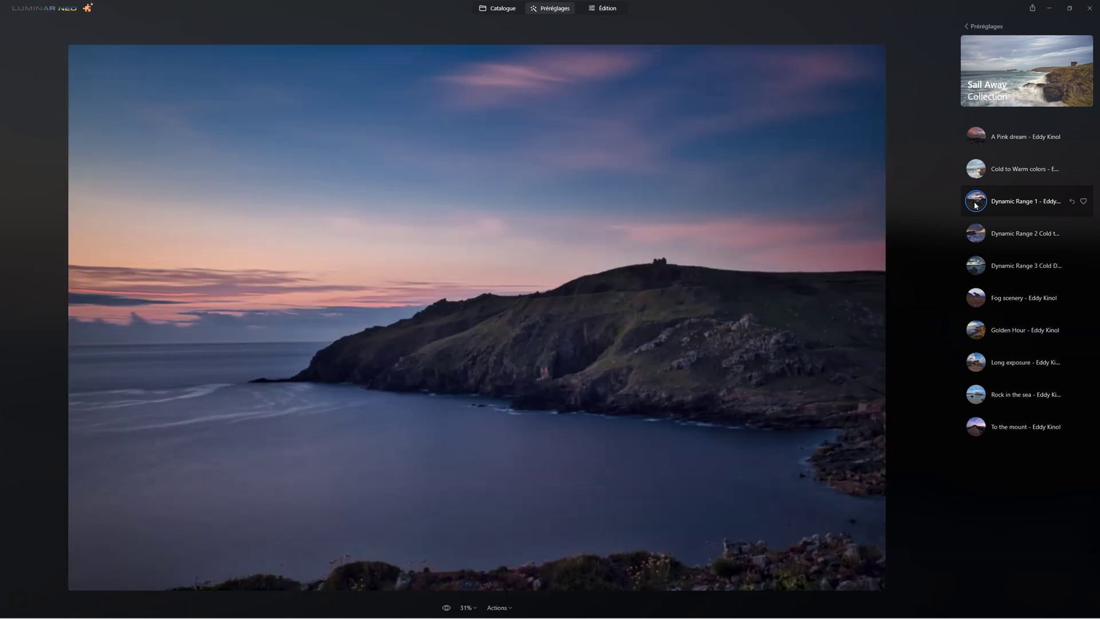
{"action": "left_click", "coordinate": [447, 607]}
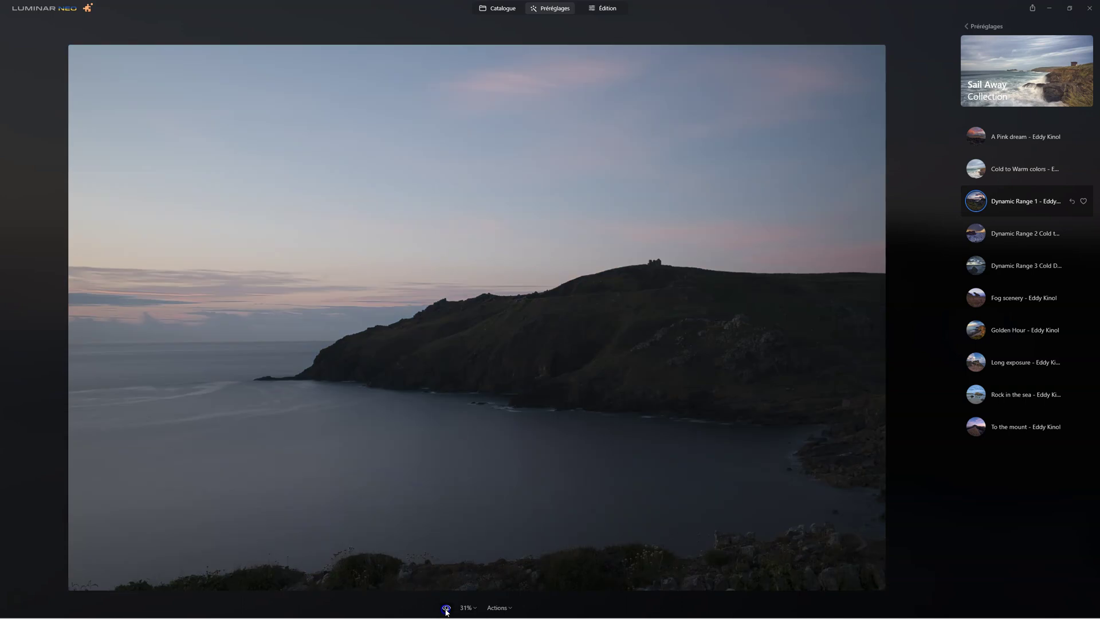
{"action": "left_click", "coordinate": [446, 608]}
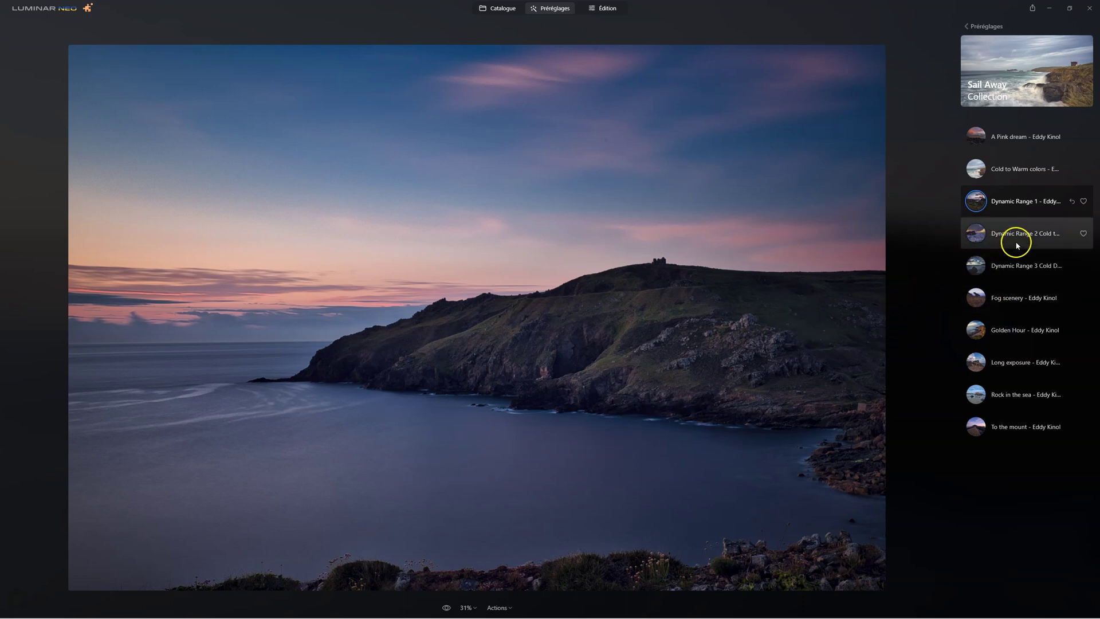
Try the Dynamic Range 2 and Dynamic Range 3 presets, comparing the latter with the original photo.
{"action": "left_click", "coordinate": [974, 198]}
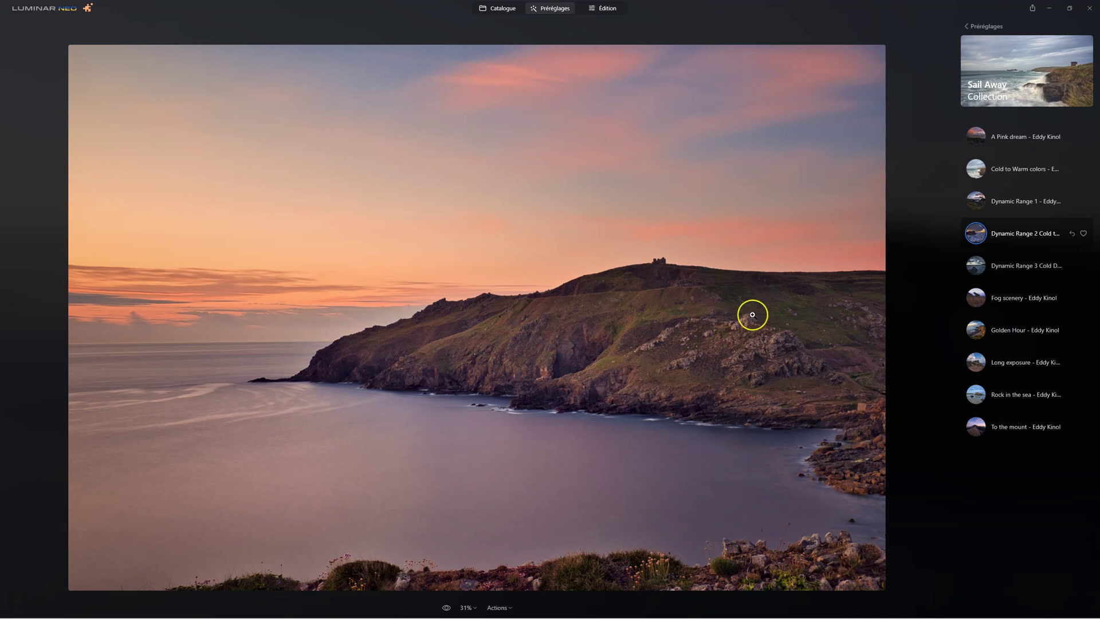
{"action": "left_click", "coordinate": [980, 266]}
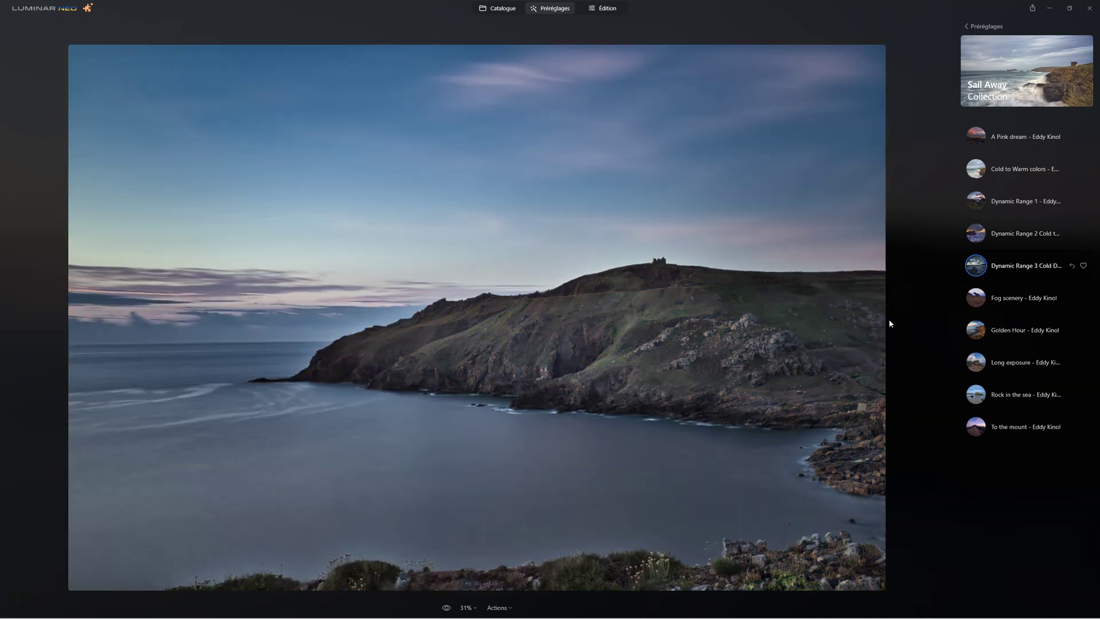
{"action": "left_click", "coordinate": [446, 608]}
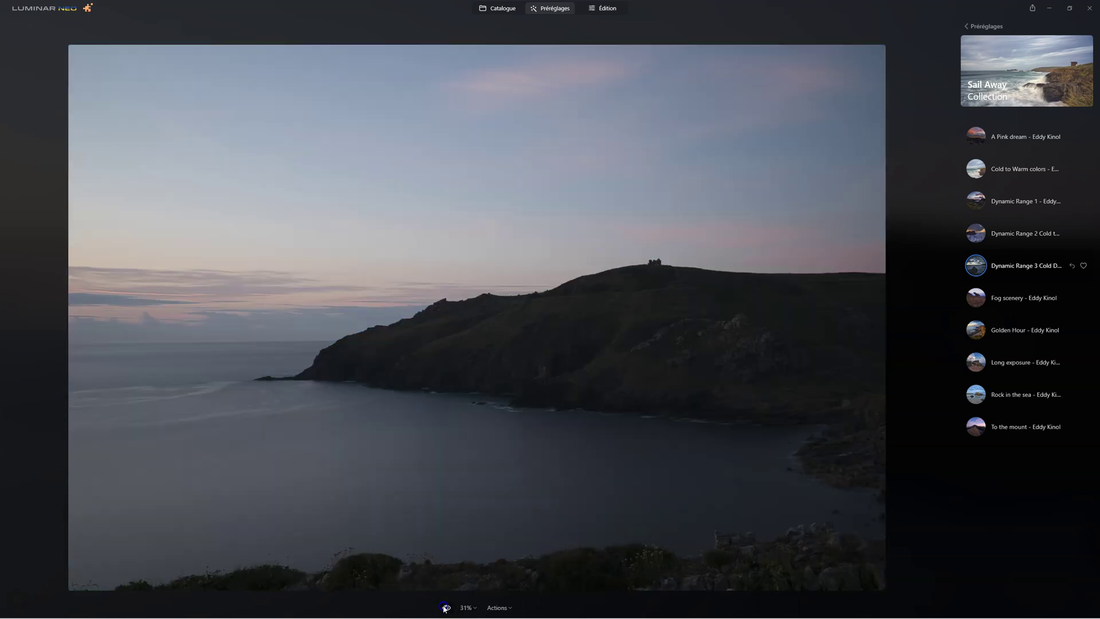
{"action": "left_click", "coordinate": [445, 608]}
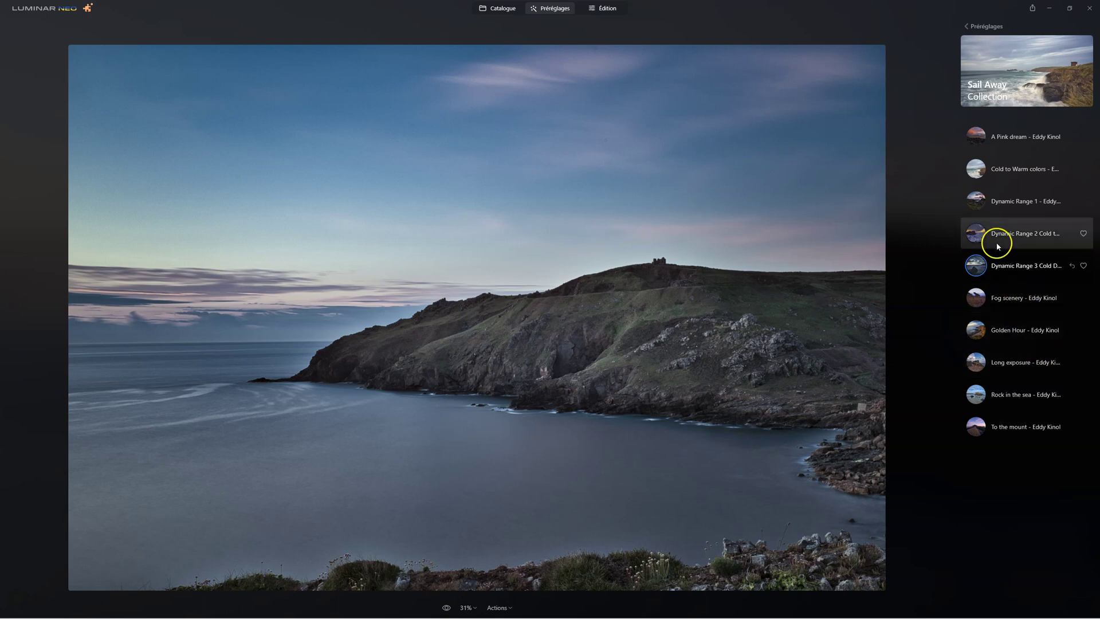
Try the Long exposure and A Pink dream presets, comparing the latter with the original photo.
{"action": "left_click", "coordinate": [977, 363]}
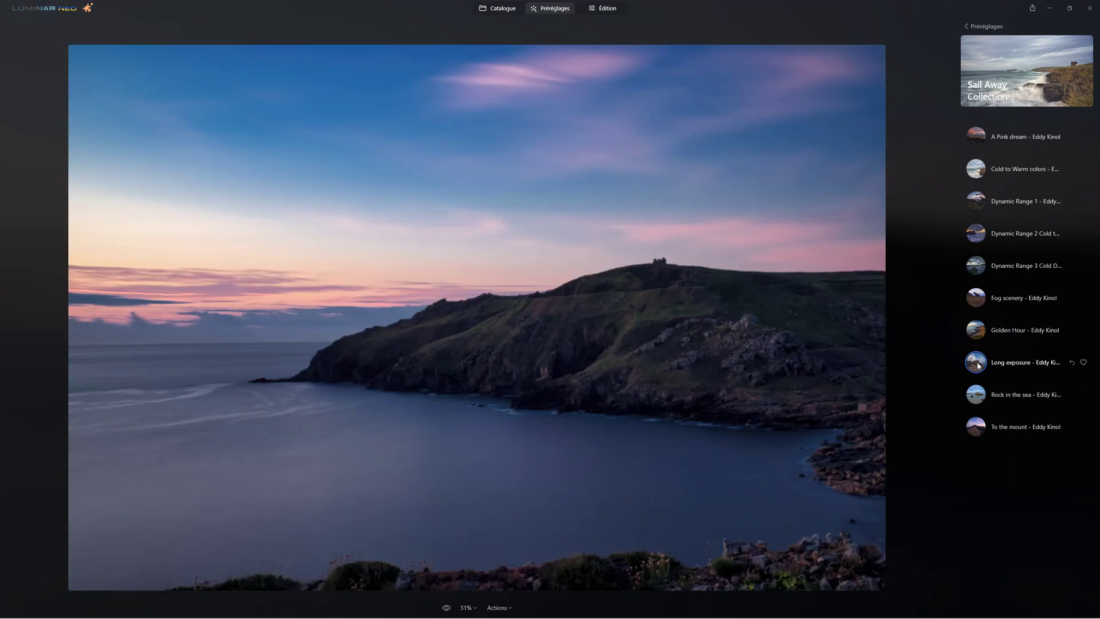
{"action": "left_click", "coordinate": [972, 366]}
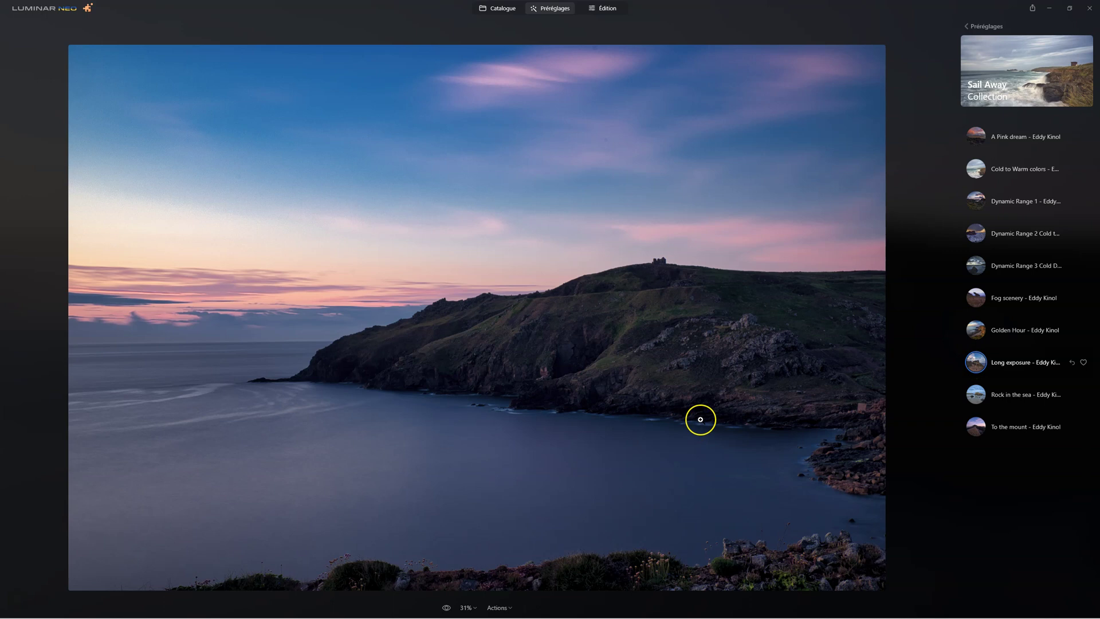
{"action": "left_click", "coordinate": [975, 138]}
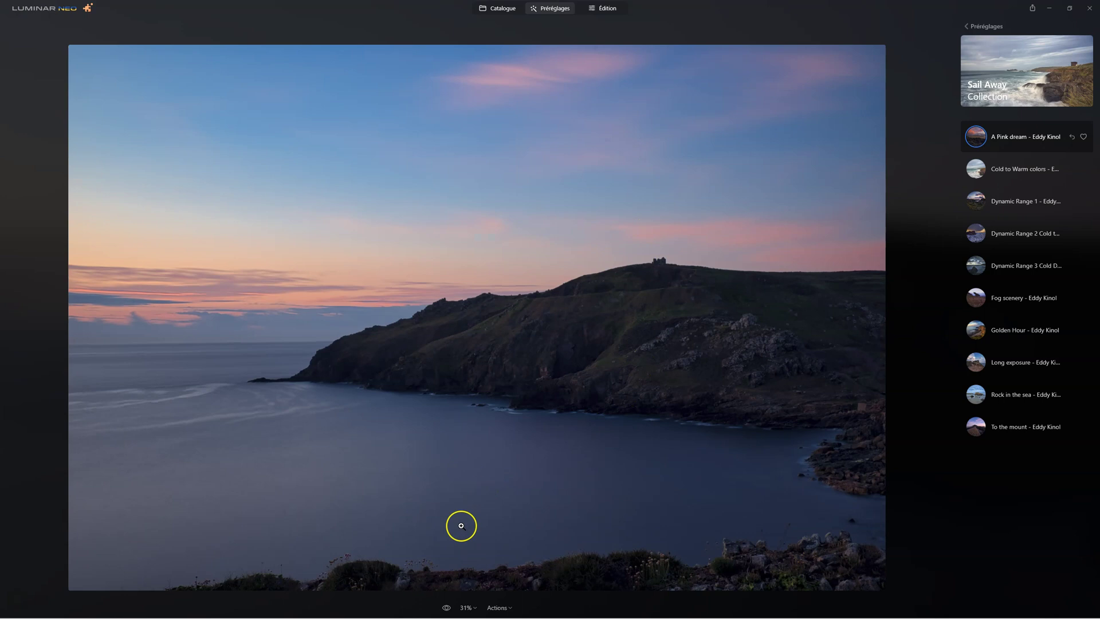
{"action": "left_click", "coordinate": [447, 607]}
{"action": "left_click", "coordinate": [447, 608]}
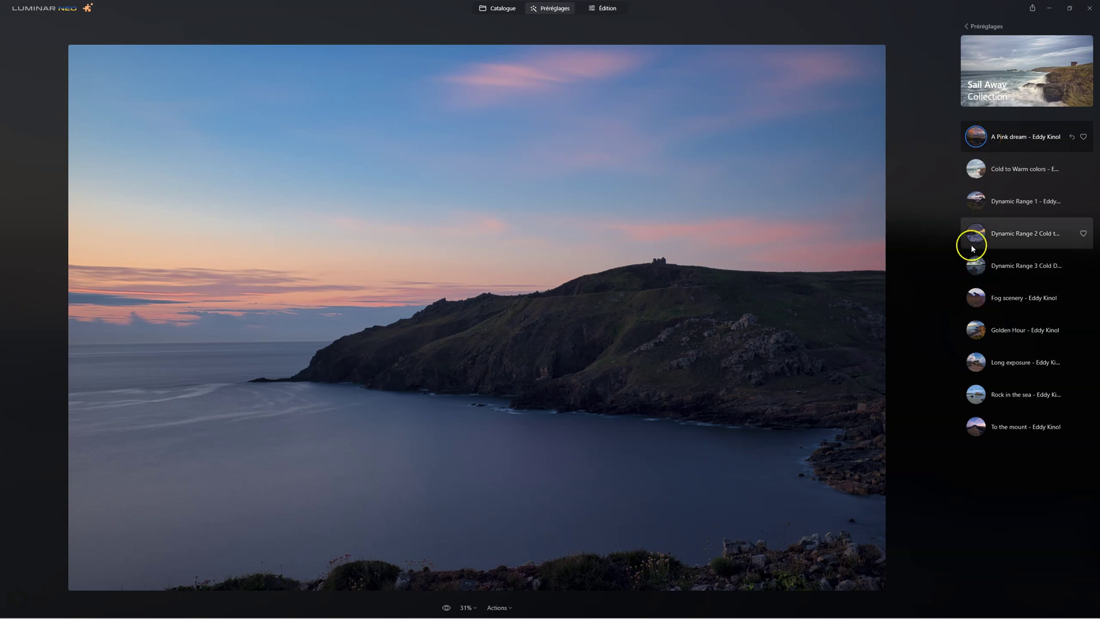
Reapply the Dynamic Range 1 preset and open the photo's list of applied modifications for editing.
{"action": "left_click", "coordinate": [979, 204]}
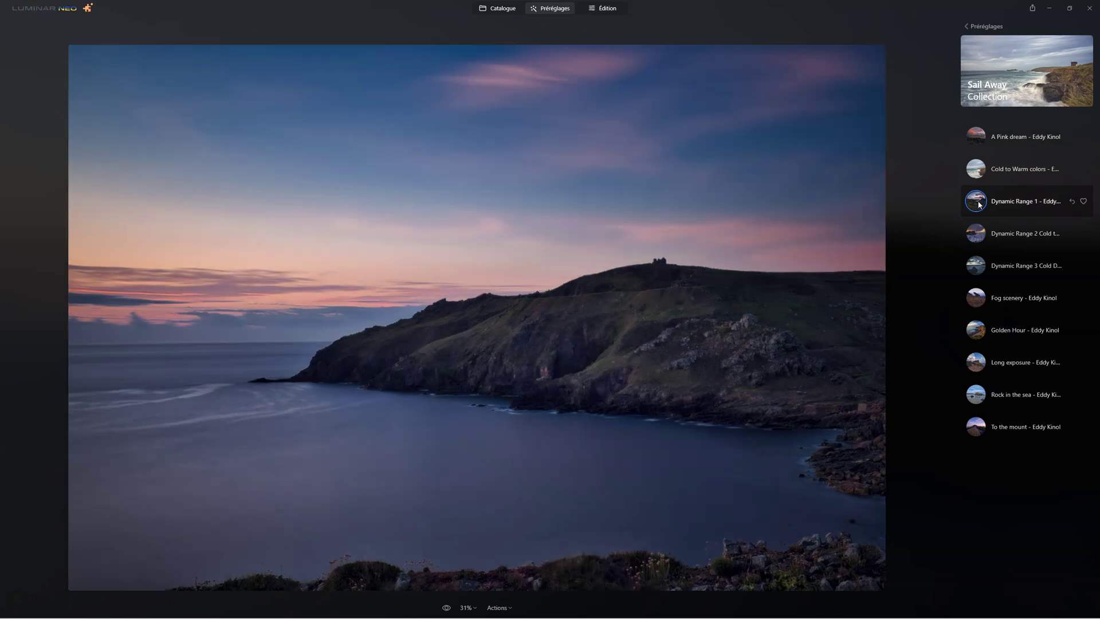
{"action": "left_click", "coordinate": [609, 15]}
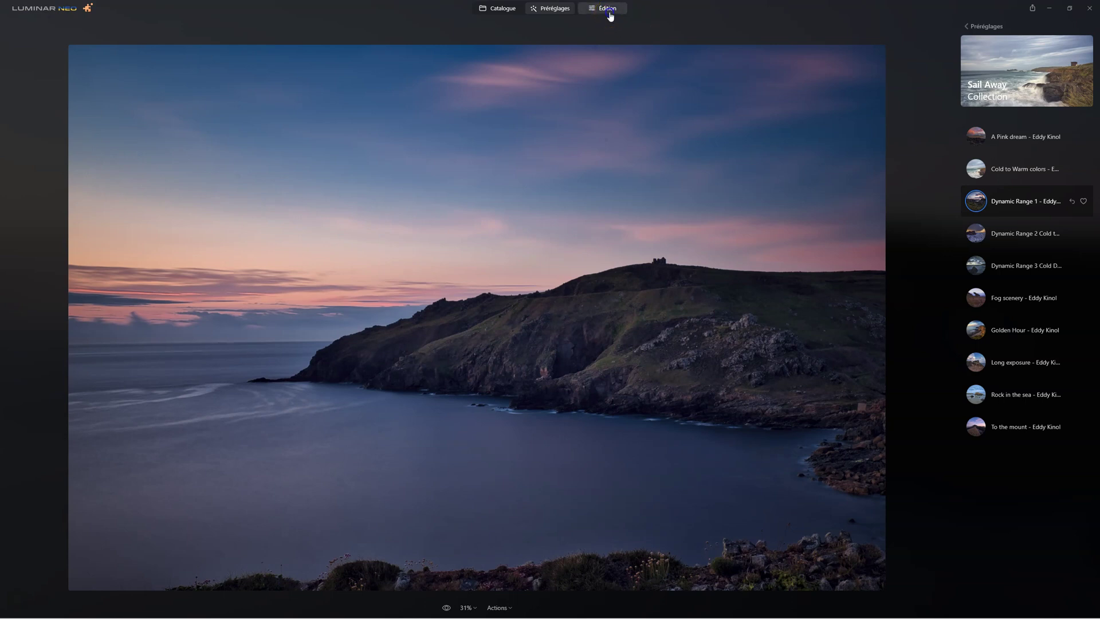
{"action": "left_click", "coordinate": [997, 73]}
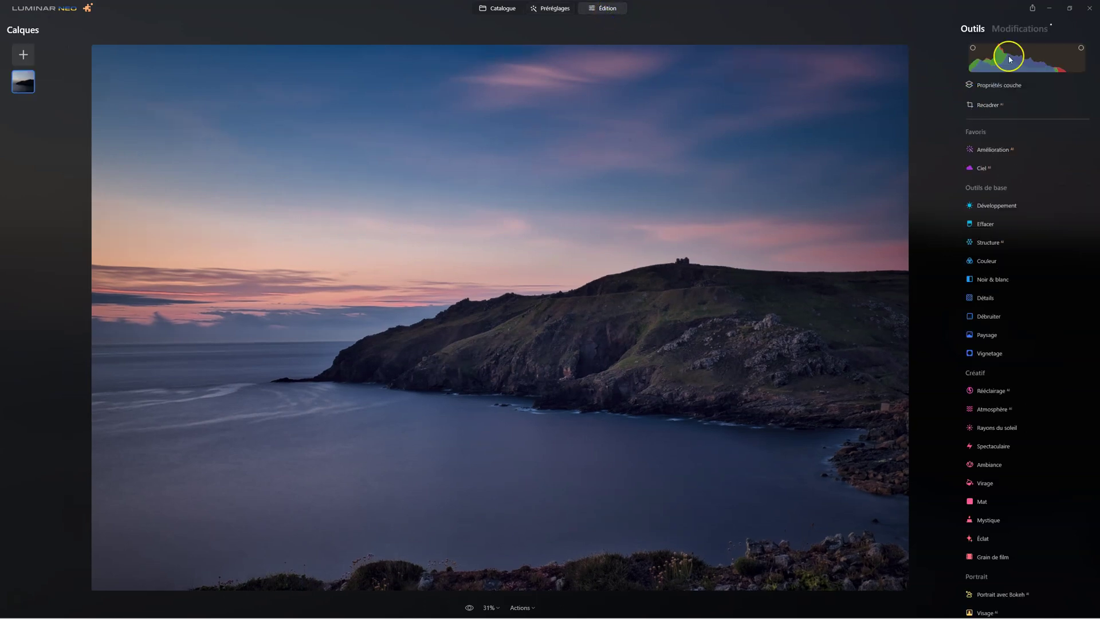
{"action": "left_click", "coordinate": [1020, 29]}
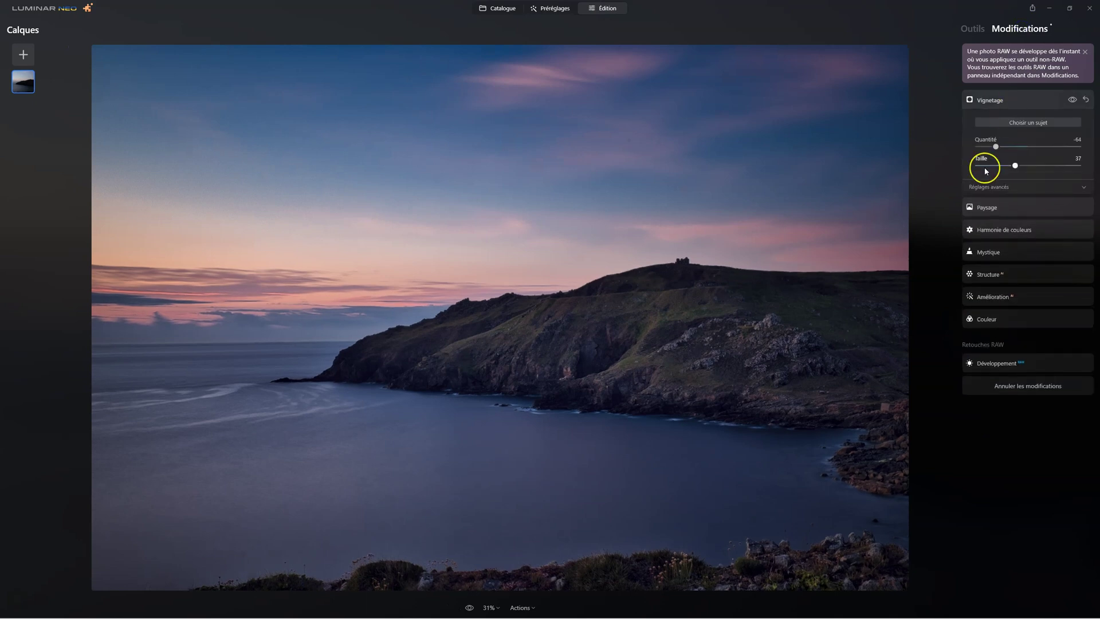
Examine the RAW Développement adjustment and compare the photo with and without it.
{"action": "left_click", "coordinate": [991, 363]}
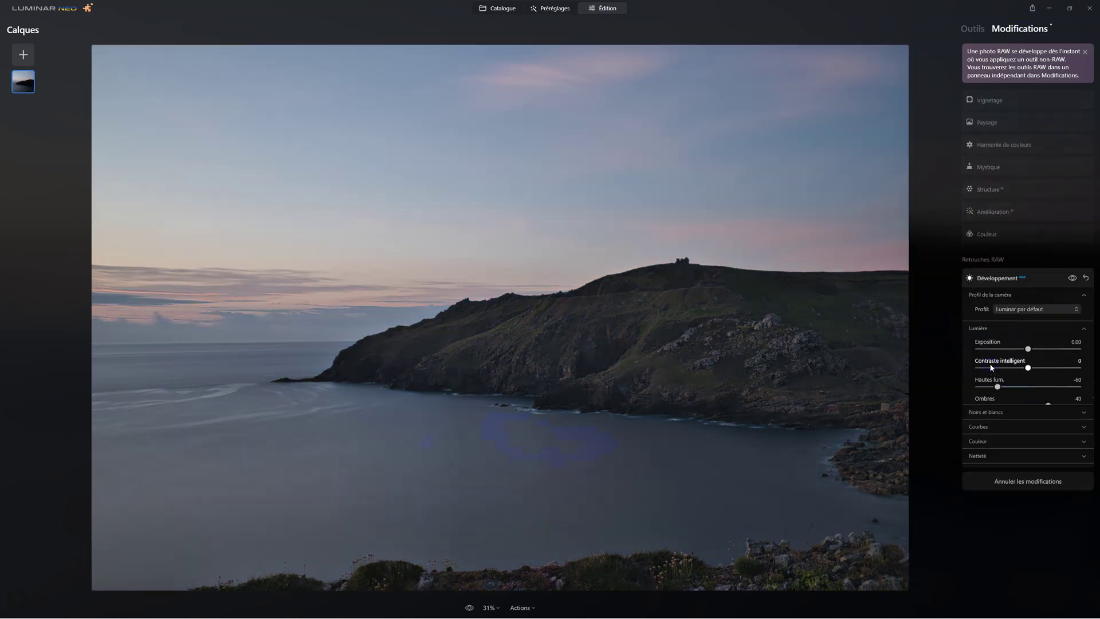
{"action": "left_click", "coordinate": [1073, 279]}
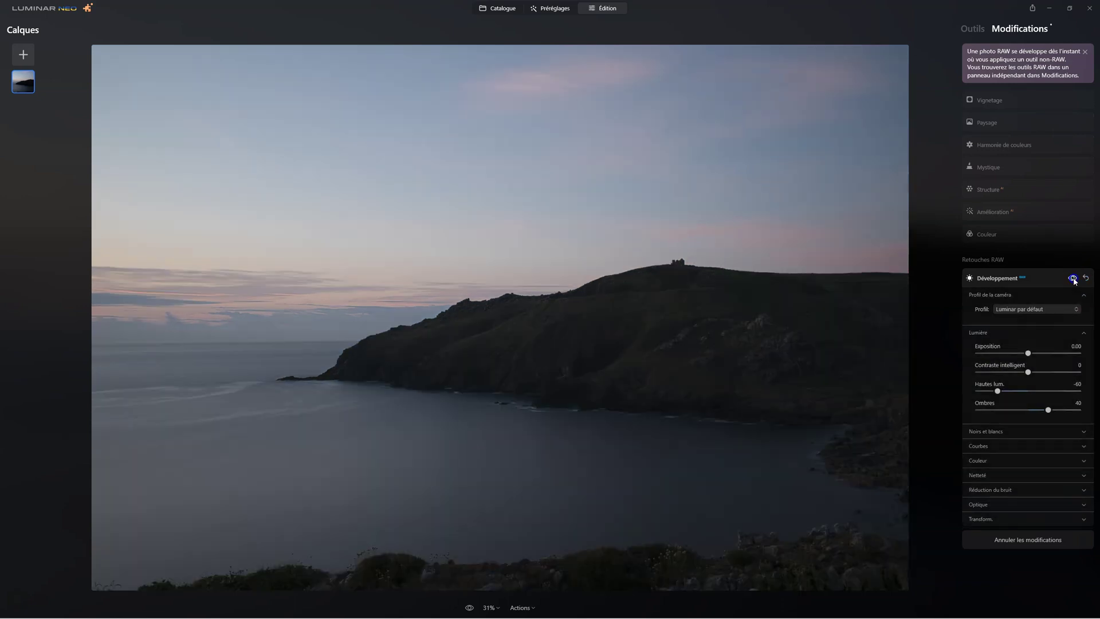
{"action": "left_click", "coordinate": [1073, 278]}
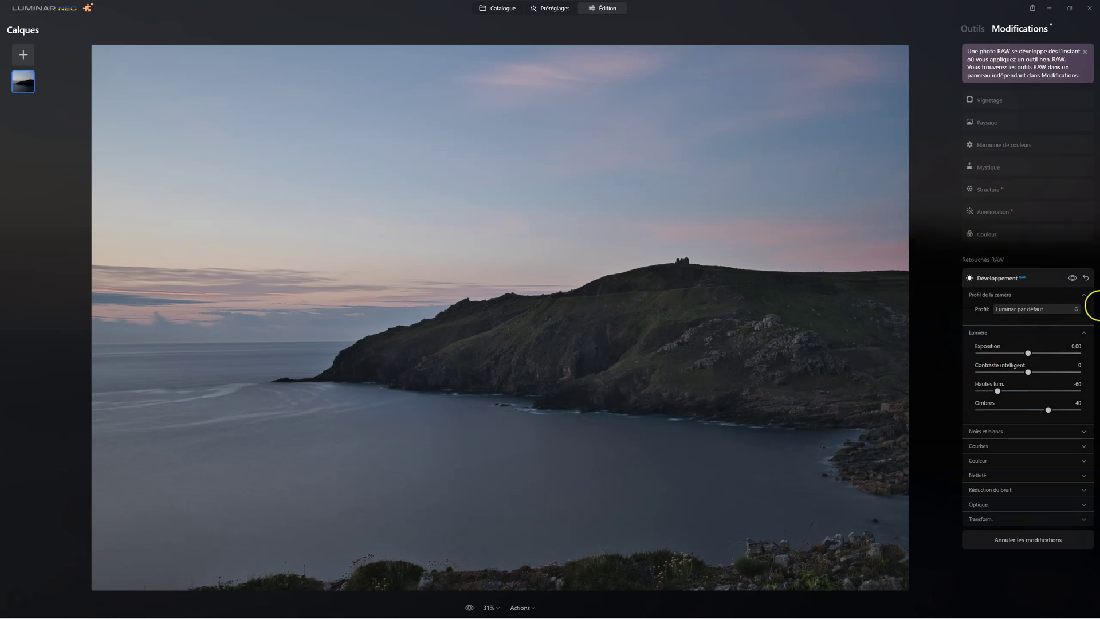
Examine the preset's Couleur adjustment, including HSL, and its Amélioration settings.
{"action": "left_click", "coordinate": [1002, 236]}
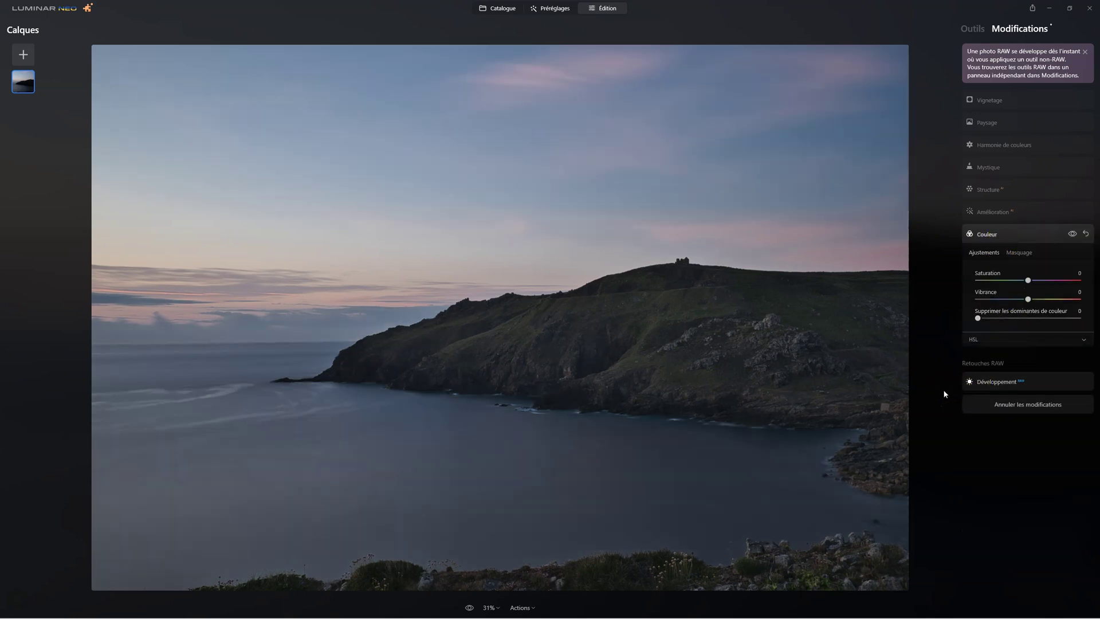
{"action": "left_click", "coordinate": [975, 341]}
{"action": "left_click", "coordinate": [975, 341]}
{"action": "left_click", "coordinate": [985, 212]}
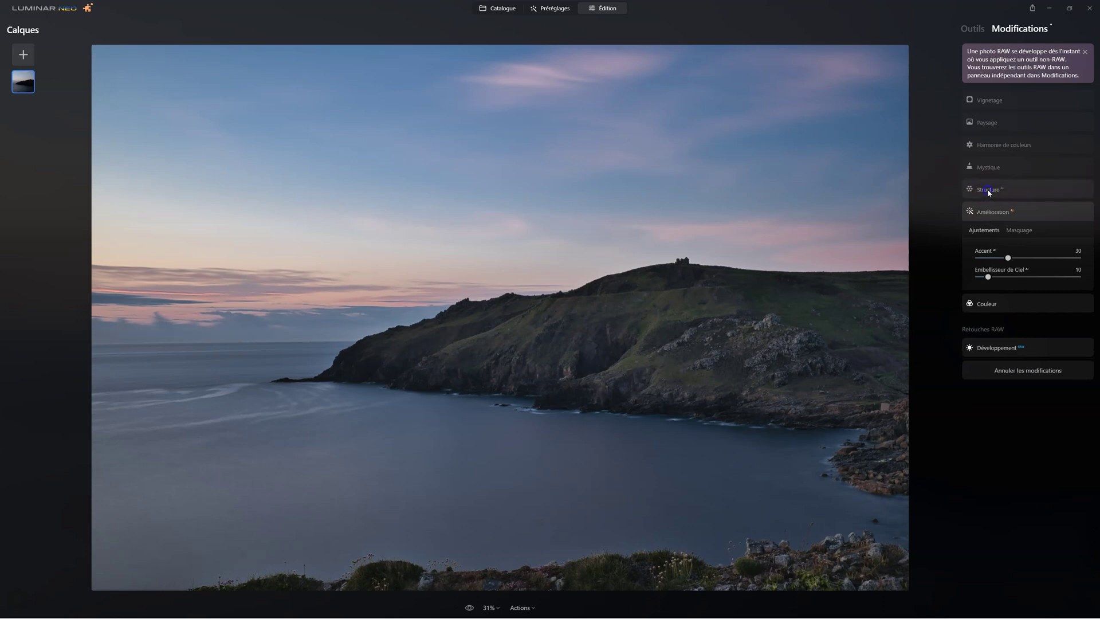
Limit the Structure adjustment to the headland with the Montagnes AI mask.
{"action": "left_click", "coordinate": [988, 189]}
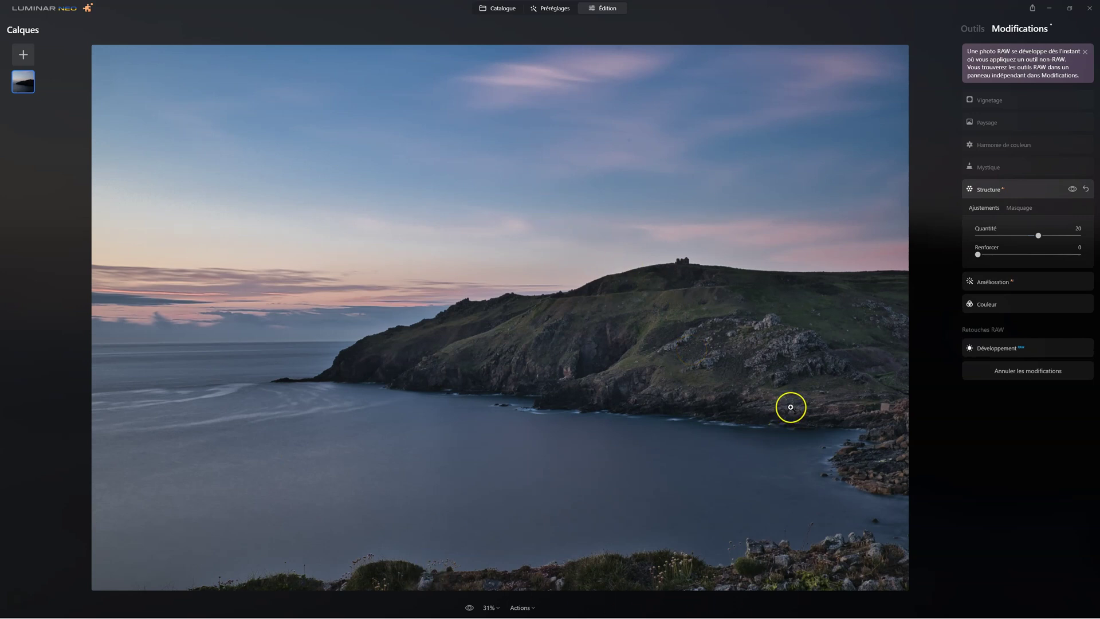
{"action": "left_click", "coordinate": [1021, 209]}
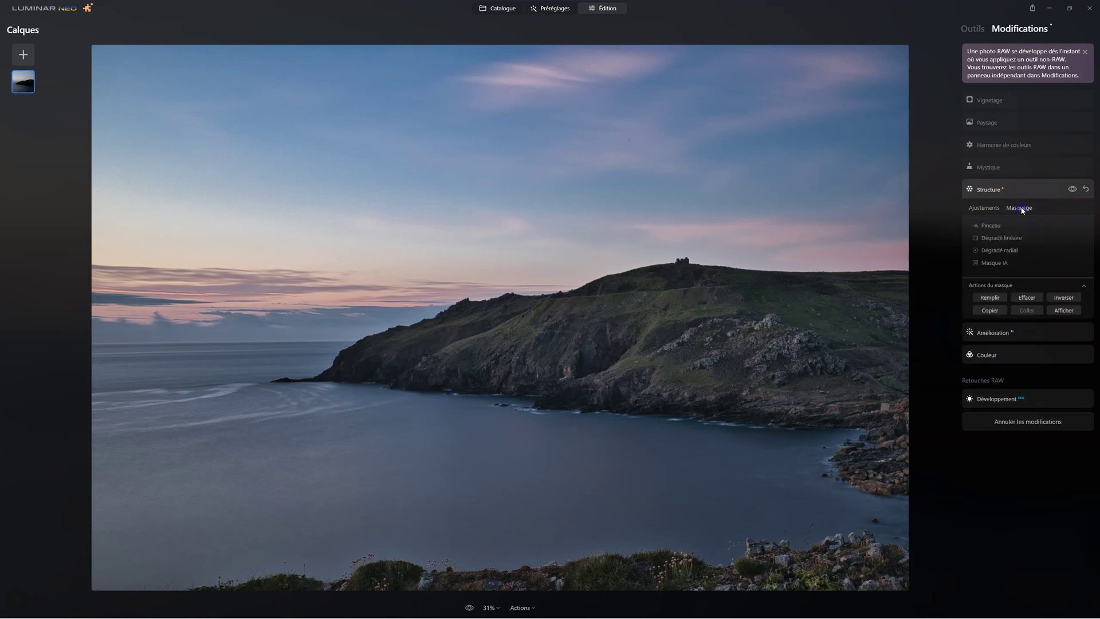
{"action": "left_click", "coordinate": [993, 262]}
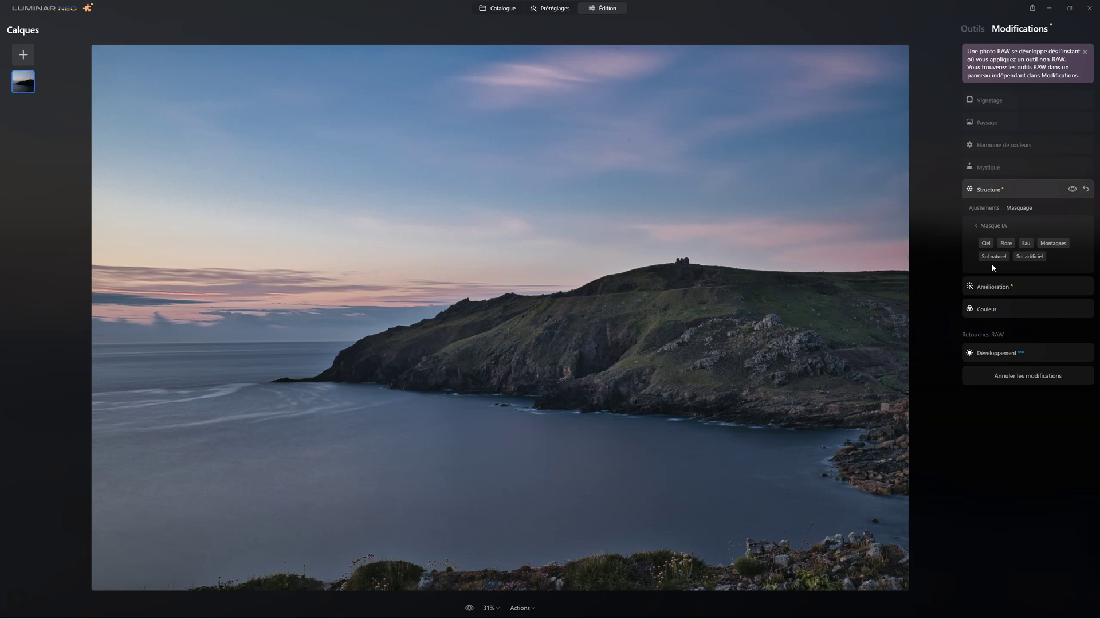
{"action": "left_click", "coordinate": [1061, 245]}
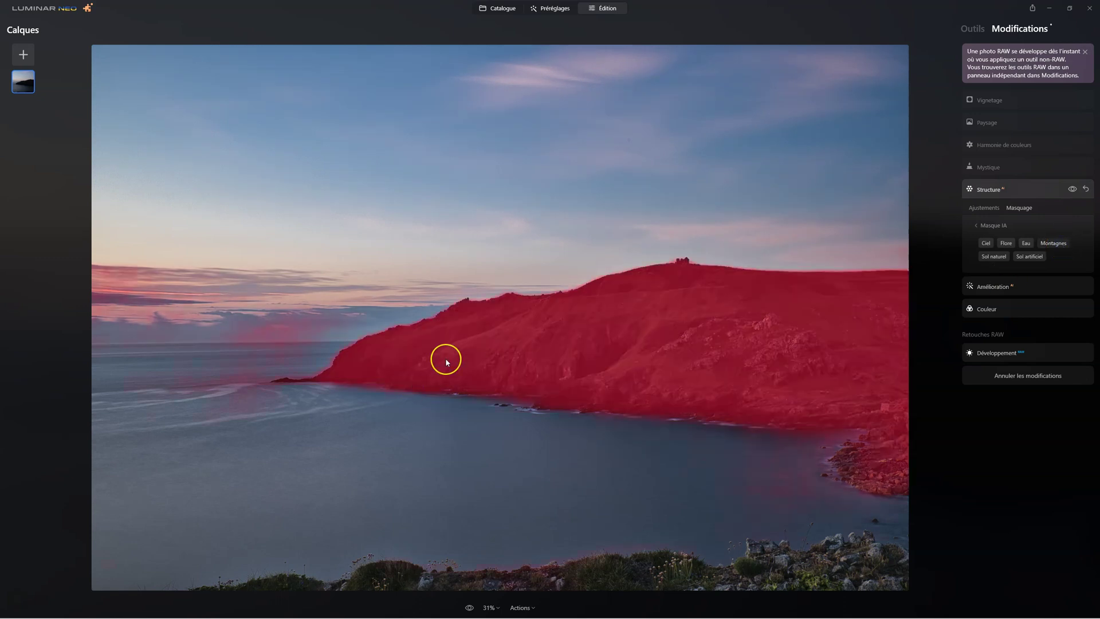
Display the Structure mask and erase its spill over the sea and horizon clouds with a size 100 brush.
{"action": "left_click", "coordinate": [990, 226]}
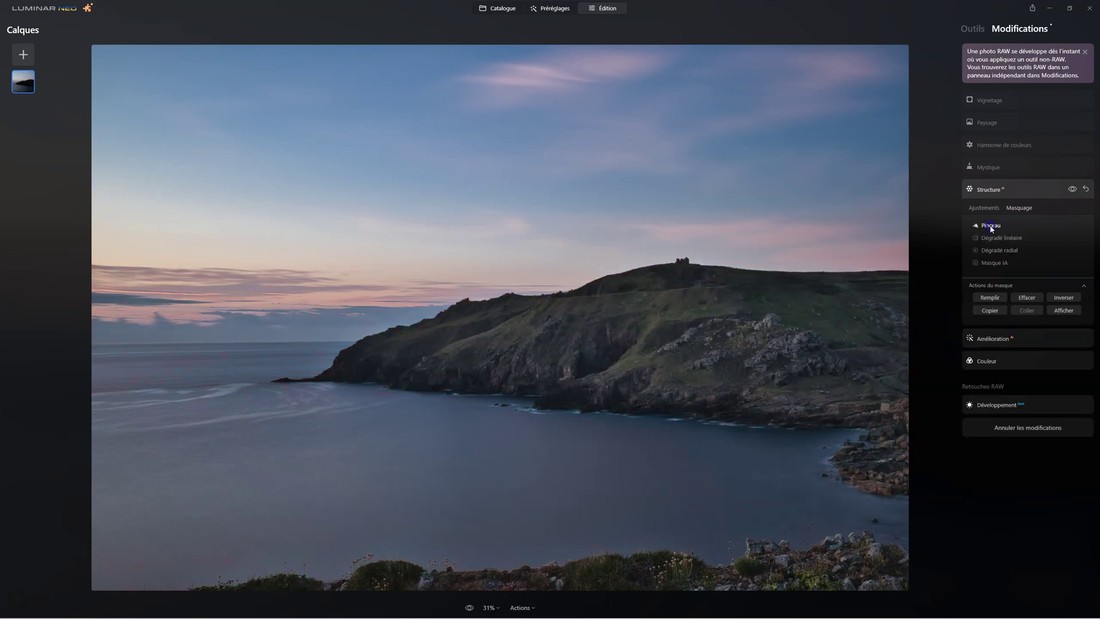
{"action": "left_click", "coordinate": [990, 225]}
{"action": "left_click", "coordinate": [1054, 240]}
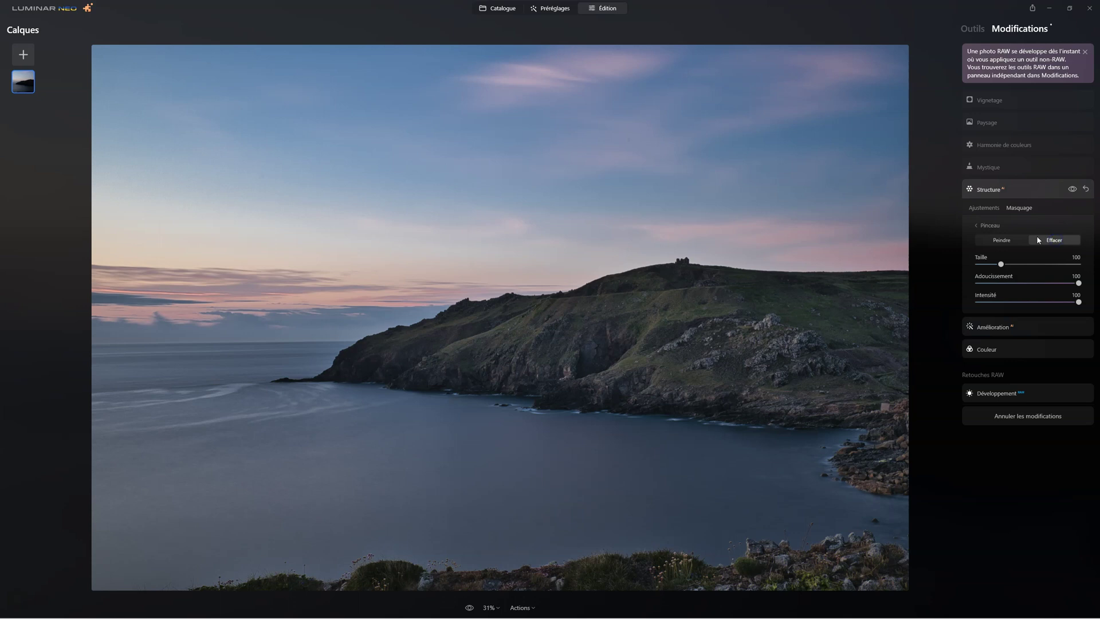
{"action": "left_click", "coordinate": [983, 224]}
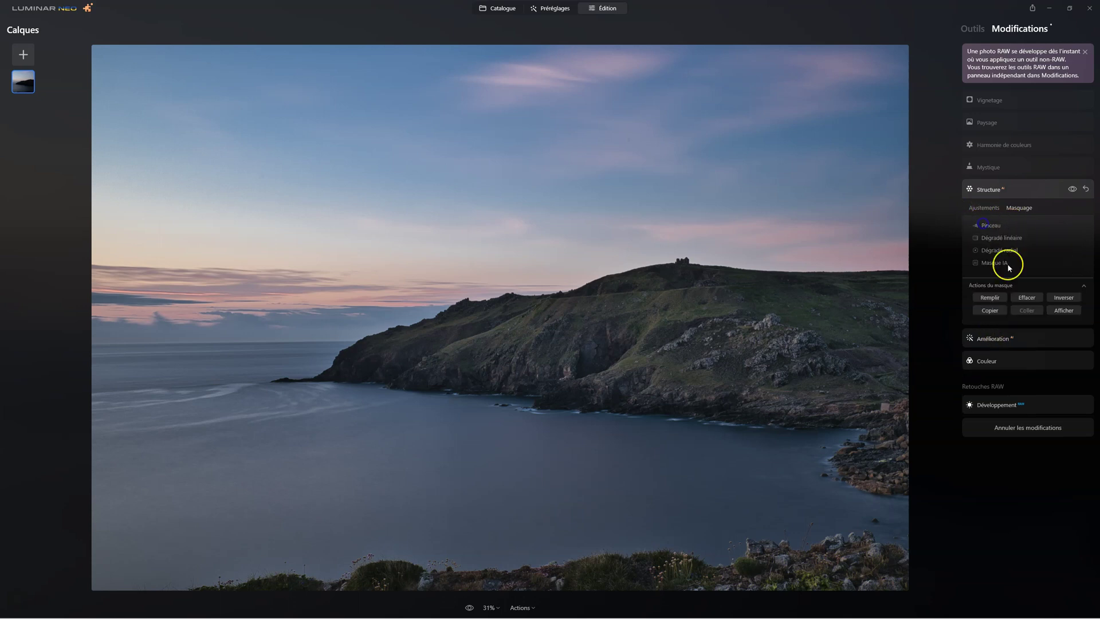
{"action": "left_click", "coordinate": [1059, 312]}
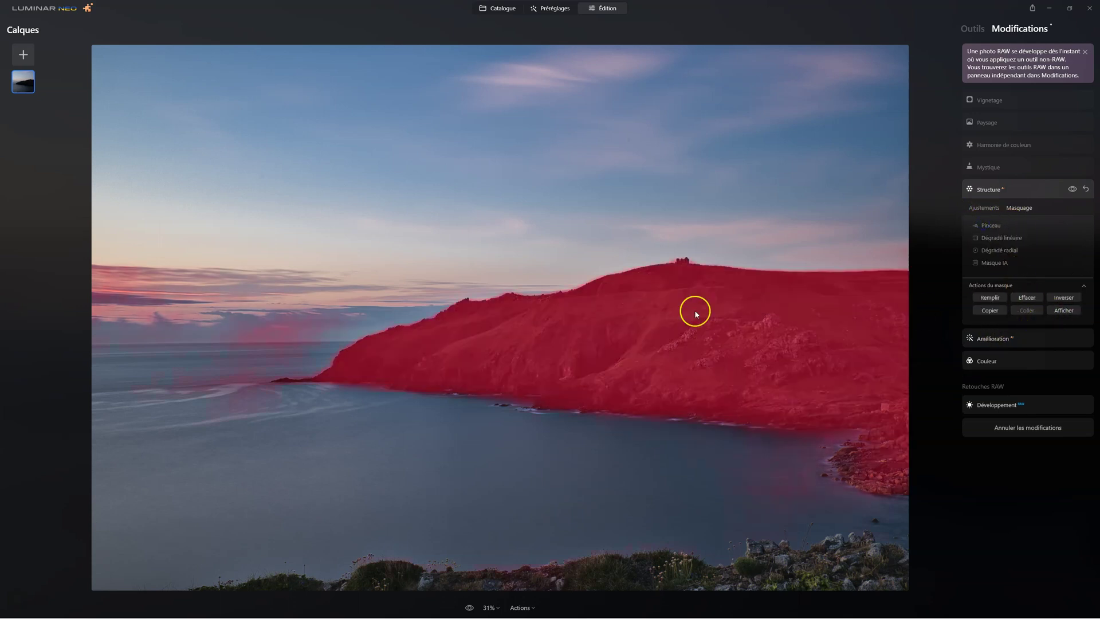
{"action": "left_click", "coordinate": [986, 227]}
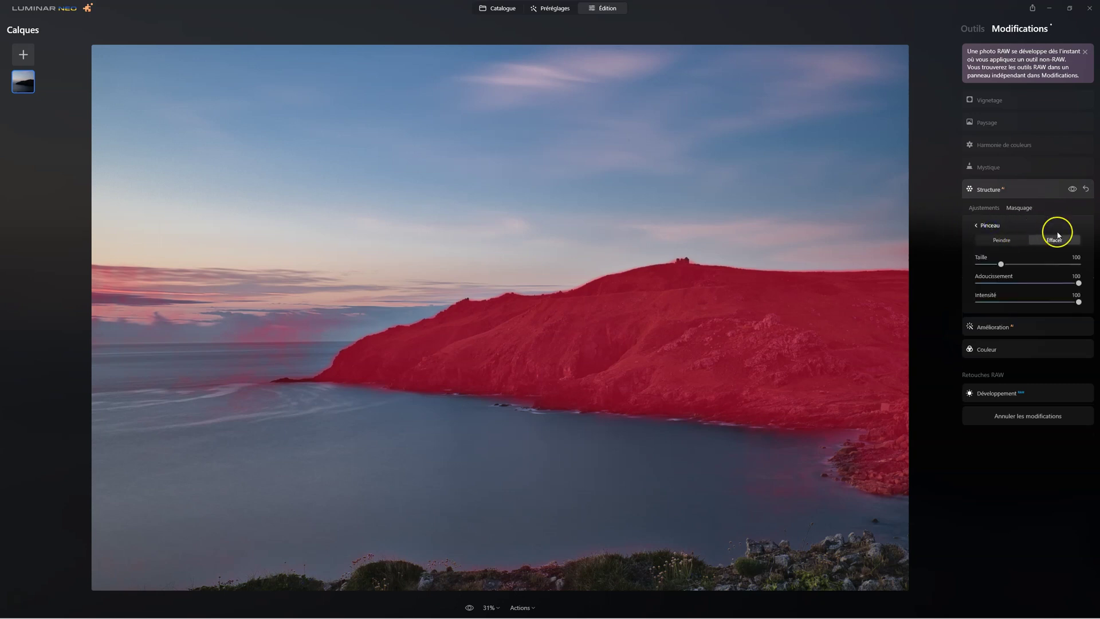
{"action": "mouse_move", "coordinate": [140, 324]}
{"action": "left_mouse_down"}
{"action": "mouse_move", "coordinate": [173, 302]}
{"action": "mouse_move", "coordinate": [86, 316]}
{"action": "mouse_move", "coordinate": [303, 299]}
{"action": "mouse_move", "coordinate": [288, 331]}
{"action": "mouse_move", "coordinate": [208, 341]}
{"action": "mouse_move", "coordinate": [277, 413]}
{"action": "mouse_move", "coordinate": [197, 405]}
{"action": "mouse_move", "coordinate": [266, 370]}
{"action": "left_mouse_up"}
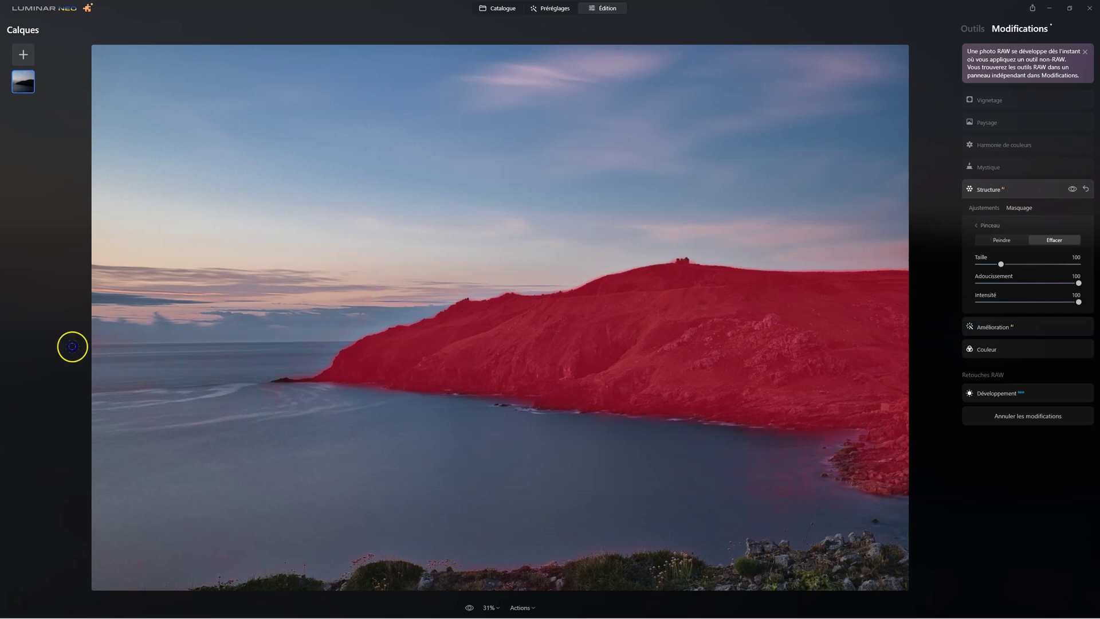
{"action": "mouse_move", "coordinate": [181, 389]}
{"action": "left_mouse_down"}
{"action": "mouse_move", "coordinate": [275, 406]}
{"action": "mouse_move", "coordinate": [315, 432]}
{"action": "mouse_move", "coordinate": [331, 424]}
{"action": "mouse_move", "coordinate": [304, 407]}
{"action": "mouse_move", "coordinate": [130, 383]}
{"action": "left_mouse_up"}
{"action": "mouse_move", "coordinate": [744, 513]}
{"action": "left_mouse_down"}
{"action": "mouse_move", "coordinate": [800, 501]}
{"action": "mouse_move", "coordinate": [796, 483]}
{"action": "mouse_move", "coordinate": [744, 462]}
{"action": "mouse_move", "coordinate": [656, 519]}
{"action": "left_mouse_up"}
{"action": "mouse_move", "coordinate": [682, 572]}
{"action": "left_mouse_down"}
{"action": "mouse_move", "coordinate": [499, 584]}
{"action": "mouse_move", "coordinate": [669, 570]}
{"action": "left_mouse_up"}
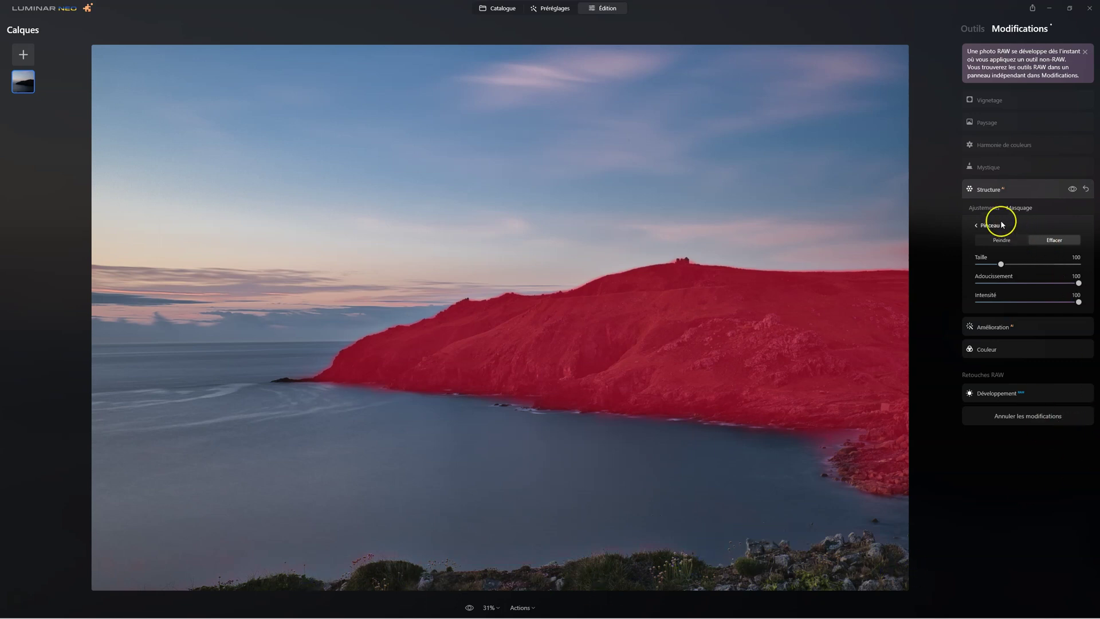
Return to the Structure adjustment's settings and preview its masked effect on the photo.
{"action": "left_click", "coordinate": [990, 225]}
{"action": "left_click", "coordinate": [993, 208]}
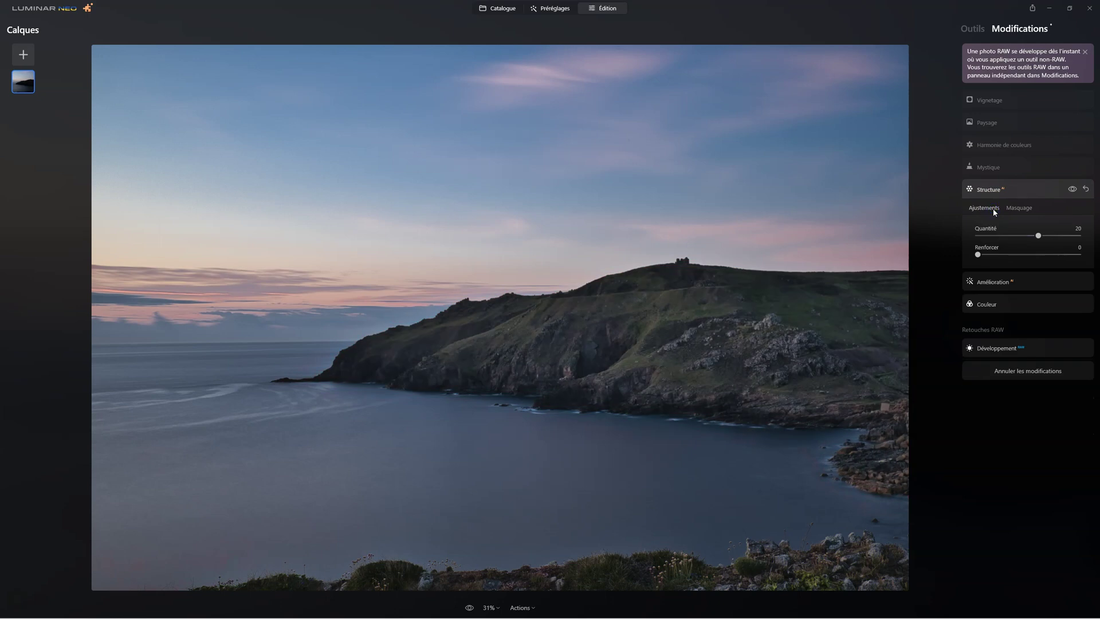
{"action": "left_click", "coordinate": [1072, 189]}
Limit the Mystique adjustment to everything except the headland by applying the Montagnes AI mask and inverting it.
{"action": "left_click", "coordinate": [984, 167]}
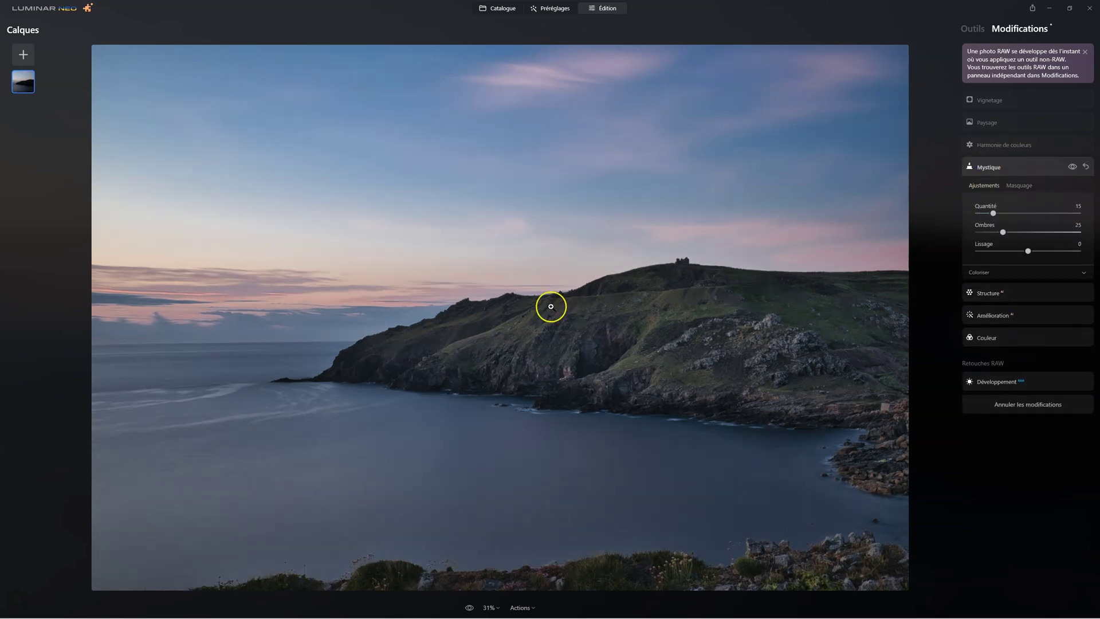
{"action": "left_click", "coordinate": [1020, 185]}
{"action": "left_click", "coordinate": [983, 238]}
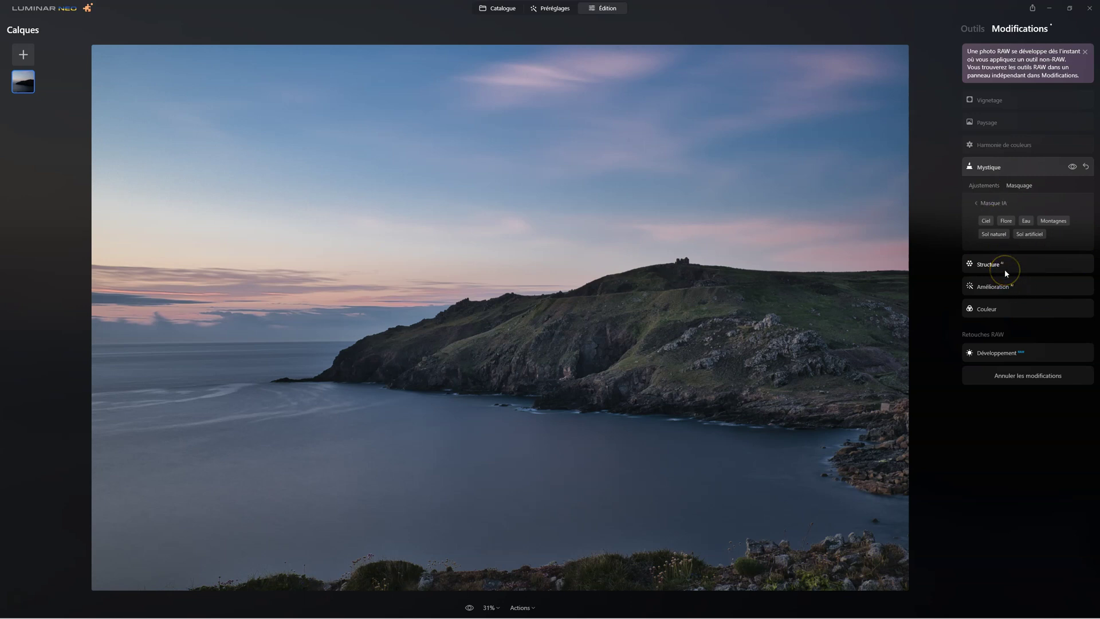
{"action": "left_click", "coordinate": [986, 221]}
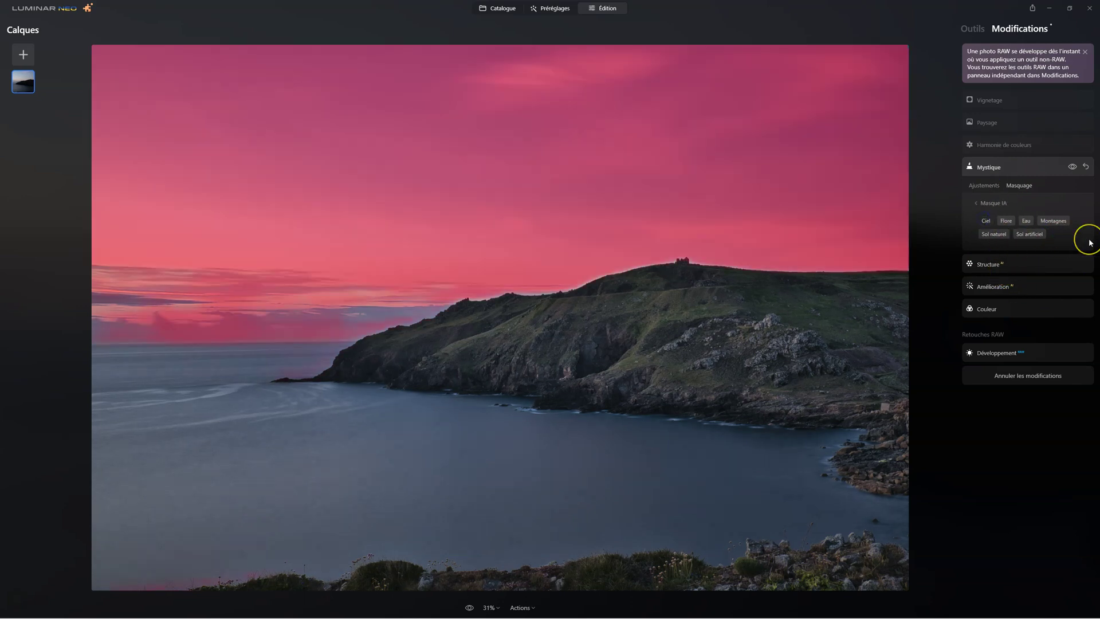
{"action": "left_click", "coordinate": [1054, 223]}
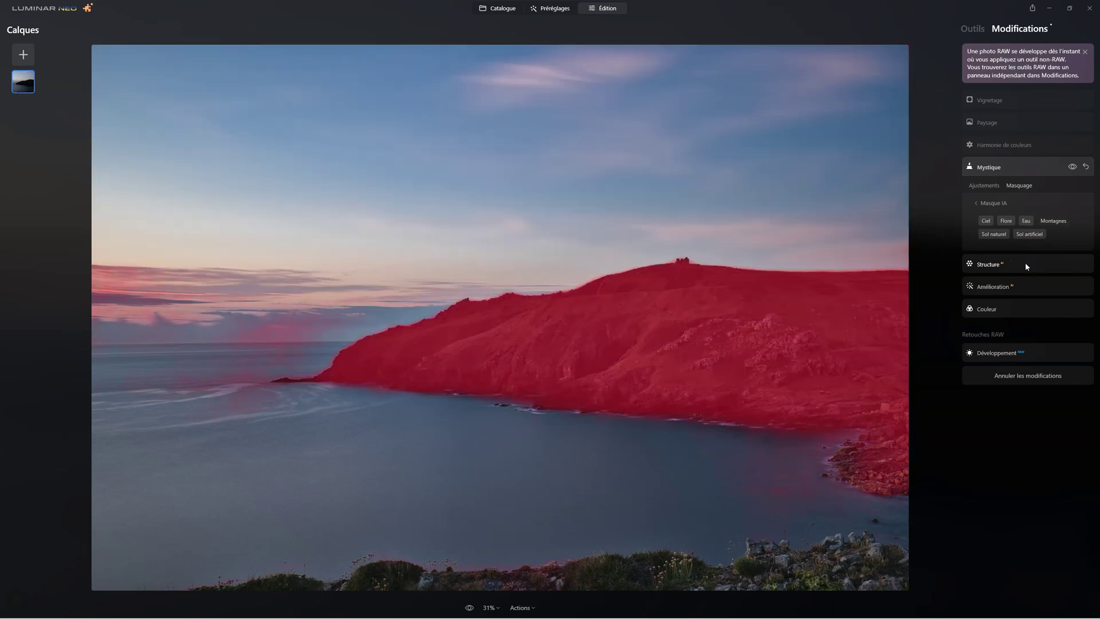
{"action": "left_click", "coordinate": [984, 204]}
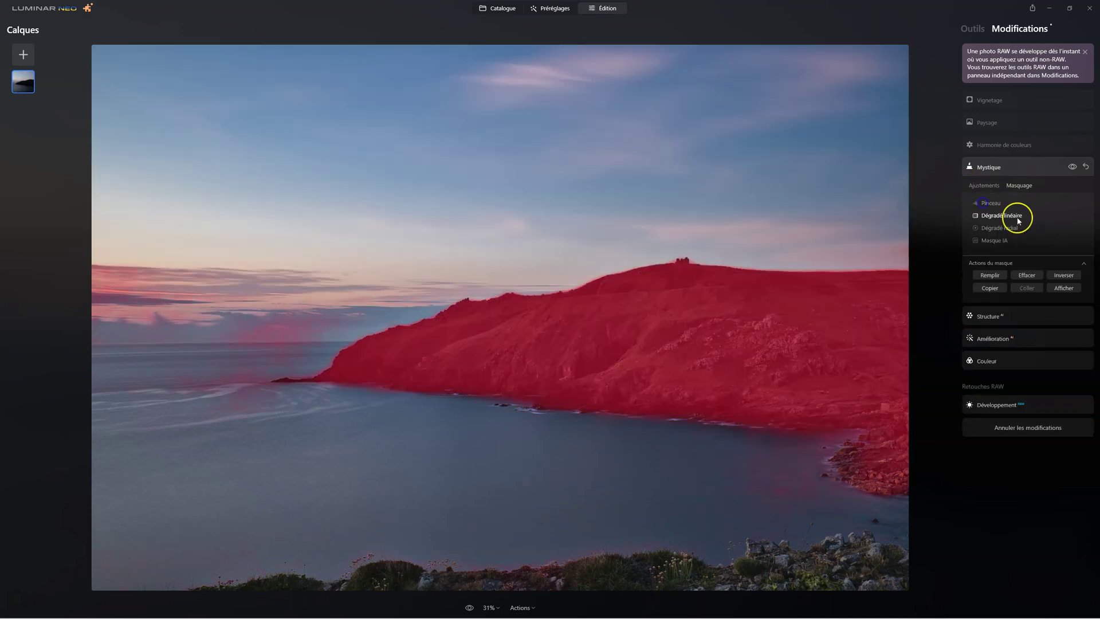
{"action": "left_click", "coordinate": [1064, 276]}
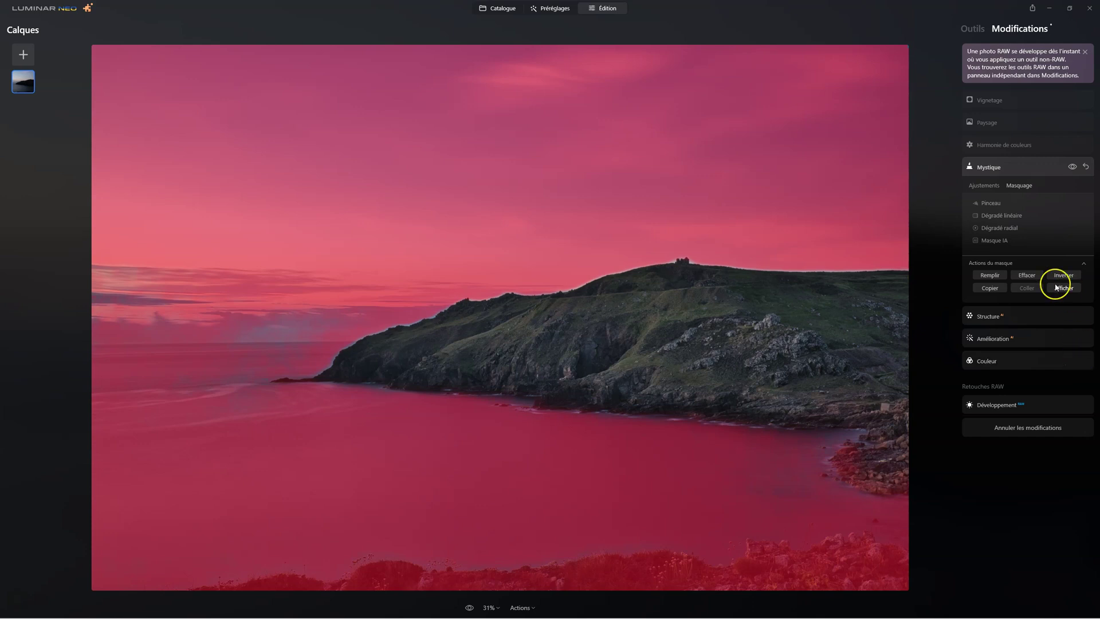
Paint the gaps in the Mystique mask over the horizon clouds and sea with a size 100 brush.
{"action": "left_click", "coordinate": [991, 203]}
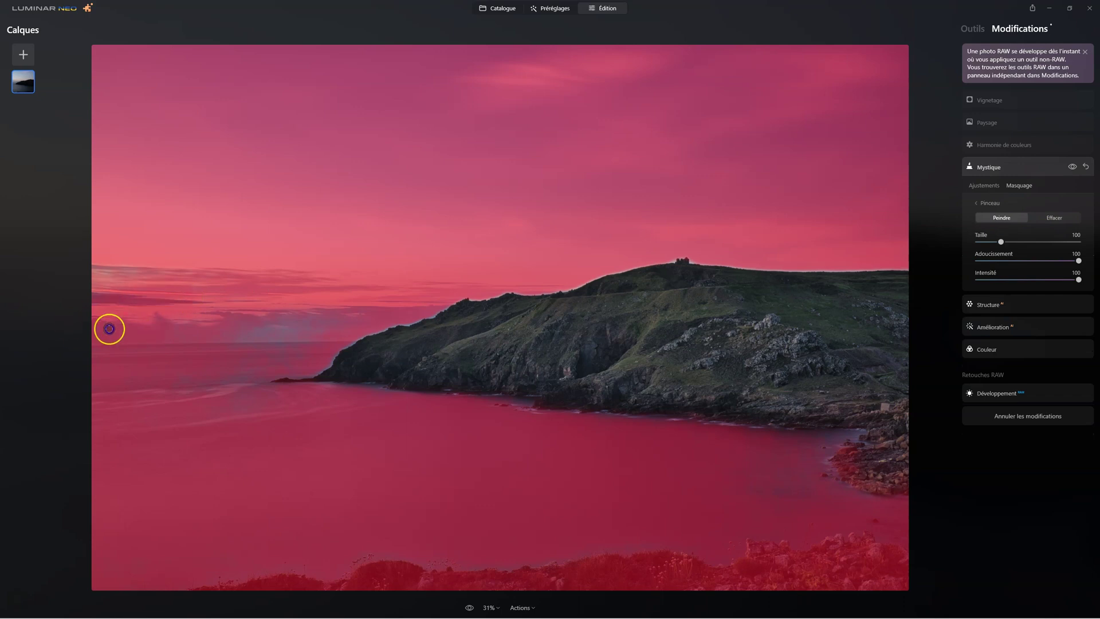
{"action": "left_click_drag", "start_coordinate": [284, 335], "coordinate": [318, 321]}
{"action": "mouse_move", "coordinate": [227, 346]}
{"action": "left_mouse_down"}
{"action": "mouse_move", "coordinate": [217, 349]}
{"action": "mouse_move", "coordinate": [255, 423]}
{"action": "mouse_move", "coordinate": [435, 450]}
{"action": "mouse_move", "coordinate": [414, 435]}
{"action": "left_mouse_up"}
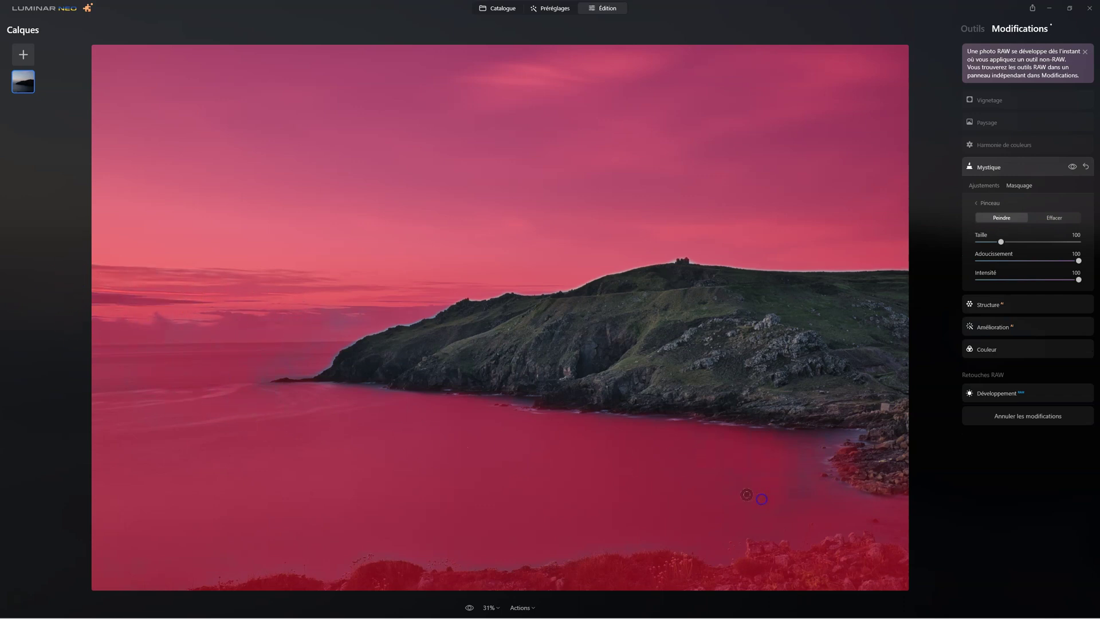
Compare the photo with and without the masked Mystique adjustment, and set its Quantité to 50.
{"action": "left_click", "coordinate": [985, 186]}
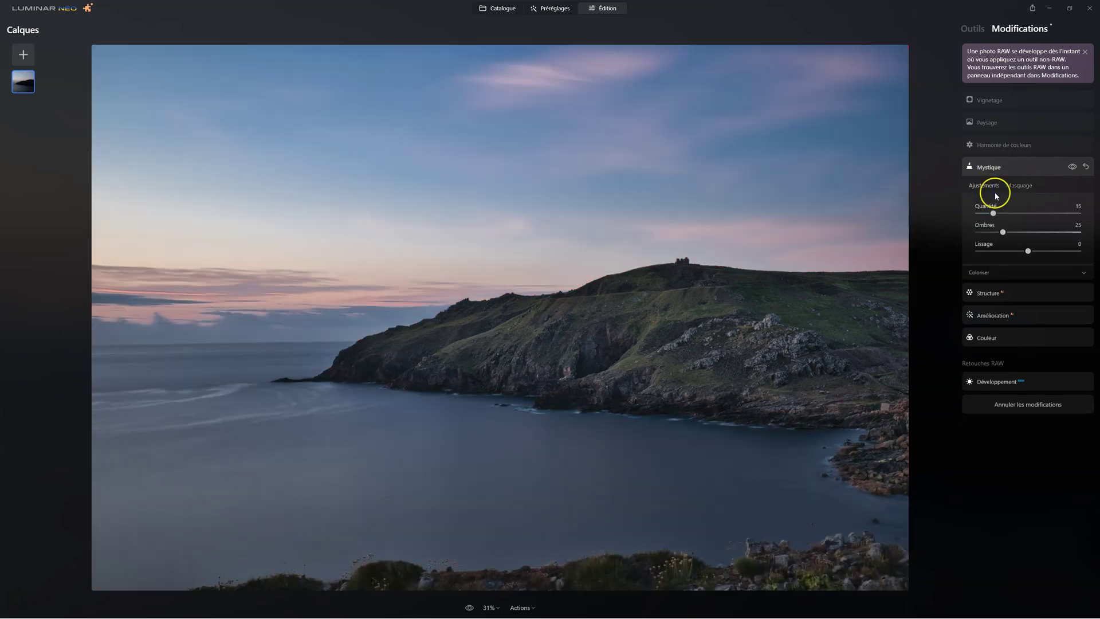
{"action": "left_click", "coordinate": [1071, 166]}
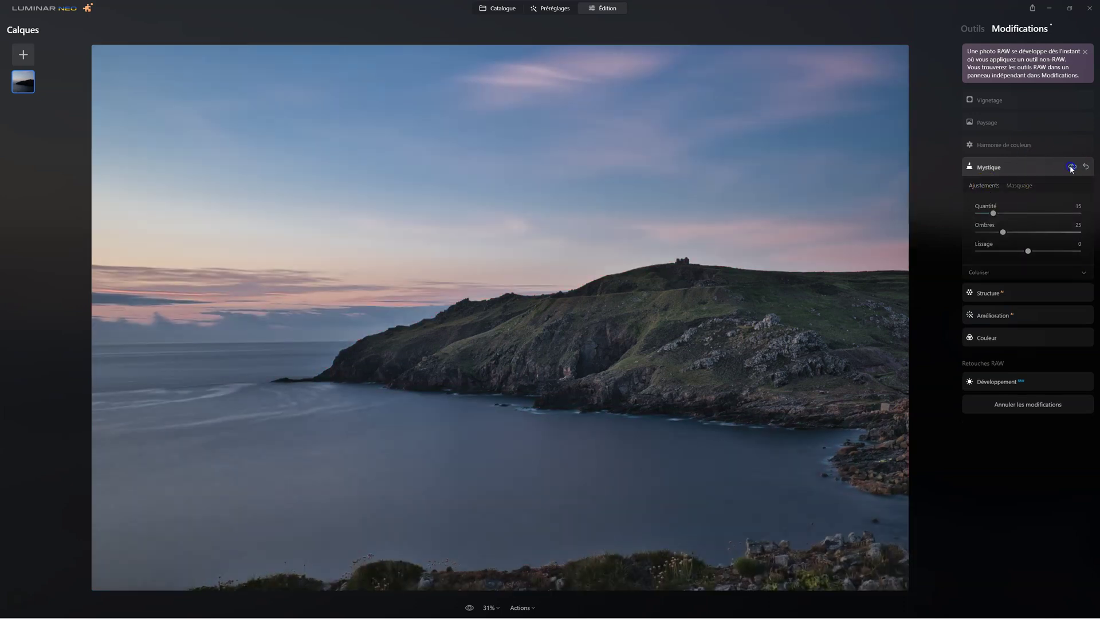
{"action": "left_click", "coordinate": [994, 214]}
{"action": "left_click_drag", "start_coordinate": [998, 215], "coordinate": [1030, 215]}
Examine the Harmonie de couleurs, Paysage and Vignetage settings, and compare the edited photo with the original.
{"action": "left_click", "coordinate": [994, 148]}
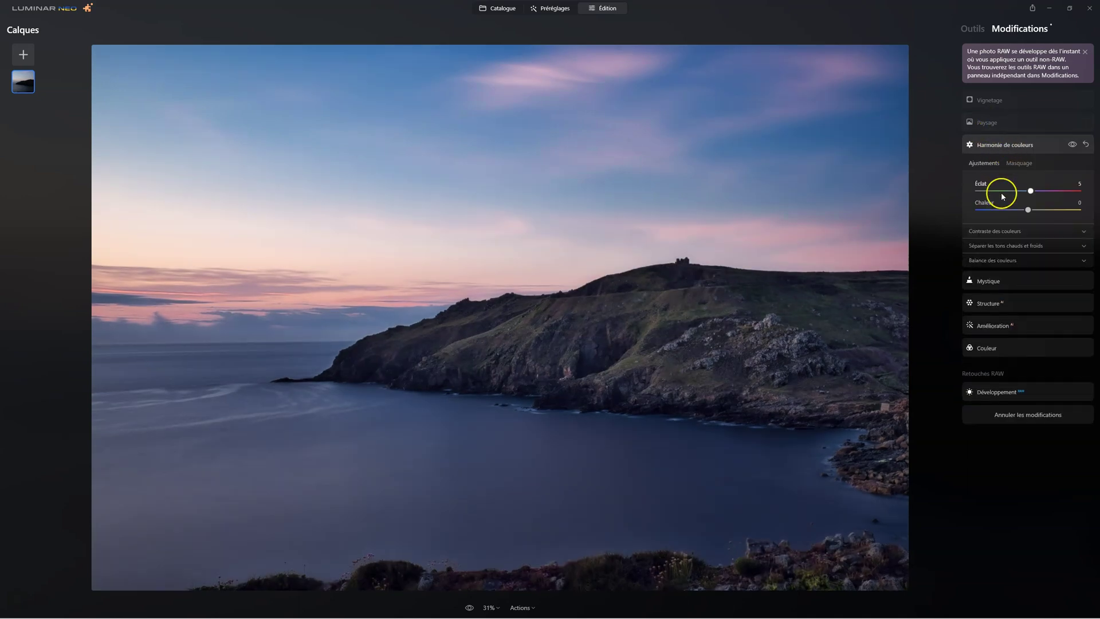
{"action": "left_click", "coordinate": [989, 124]}
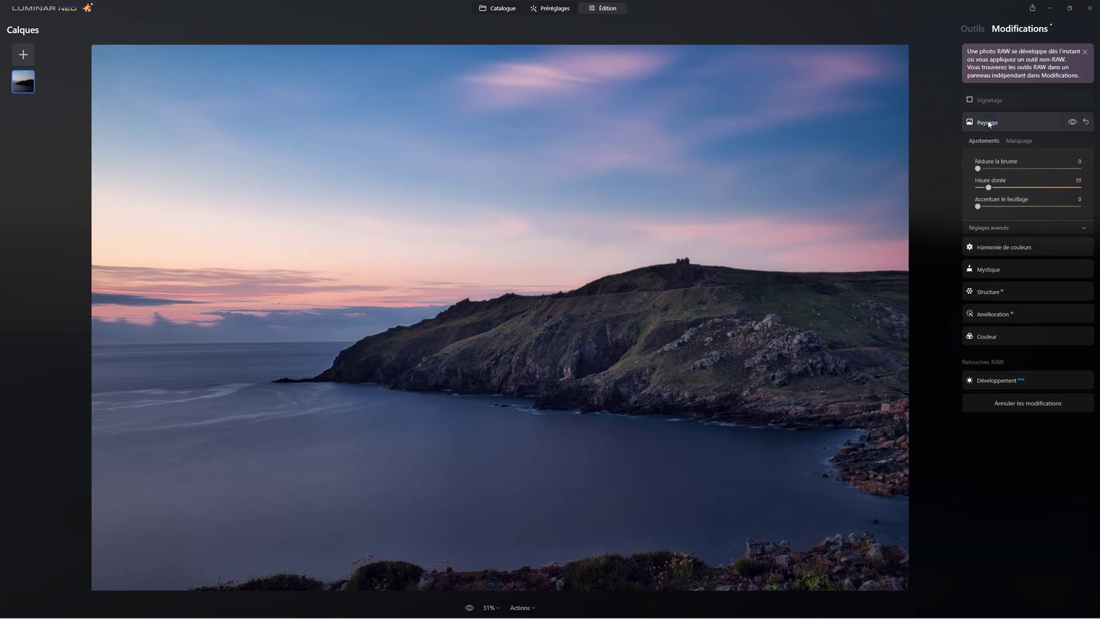
{"action": "left_click", "coordinate": [986, 102]}
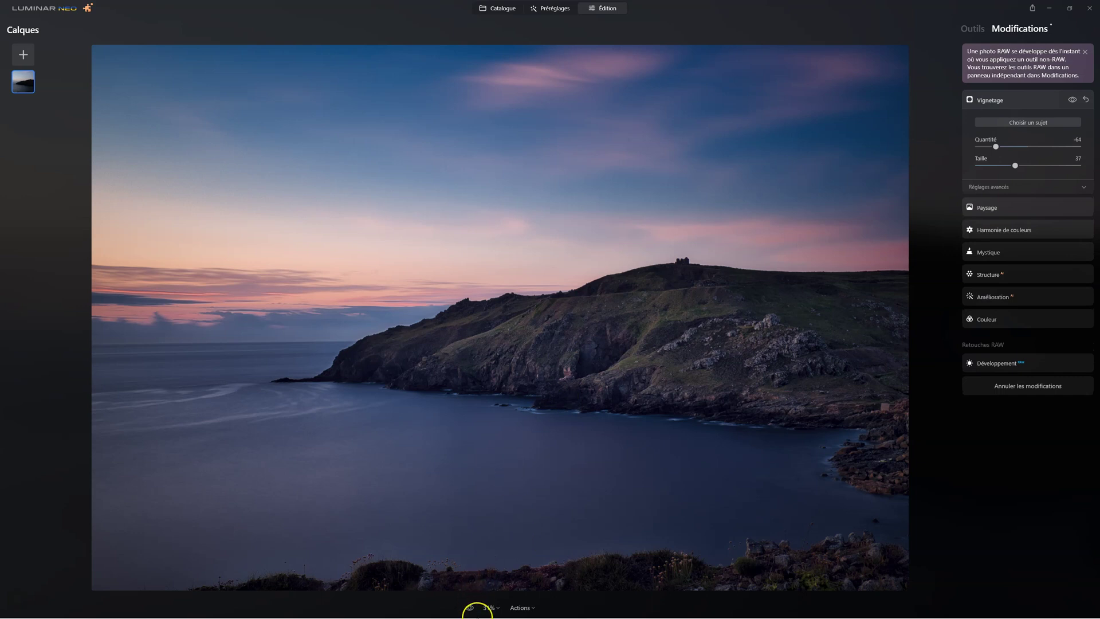
{"action": "left_click", "coordinate": [468, 608]}
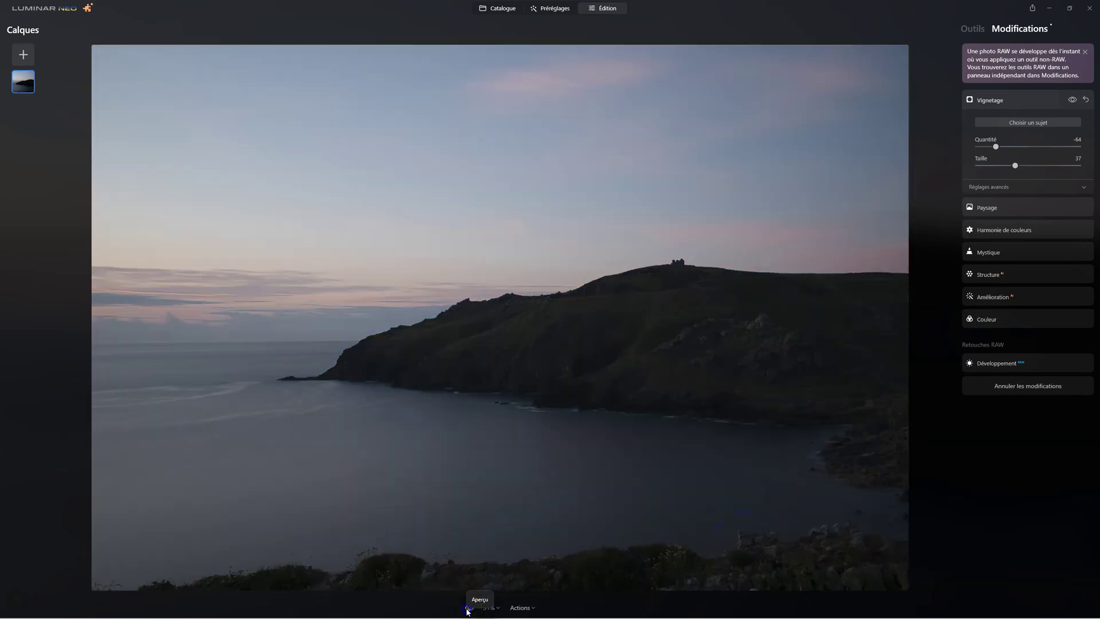
{"action": "left_click", "coordinate": [468, 608]}
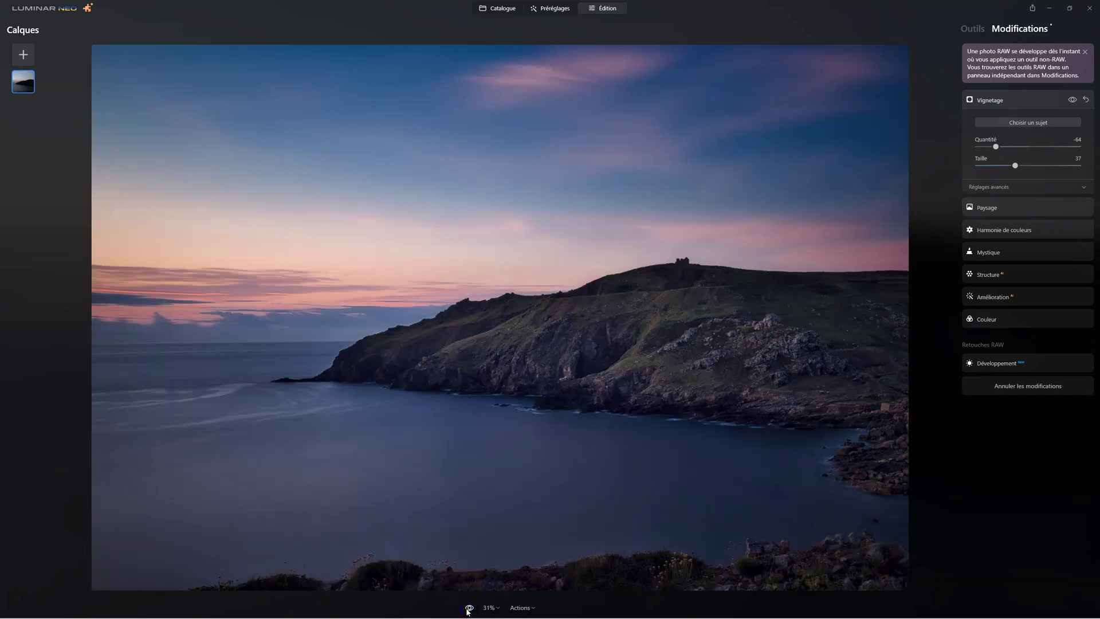
{"action": "left_click", "coordinate": [467, 609]}
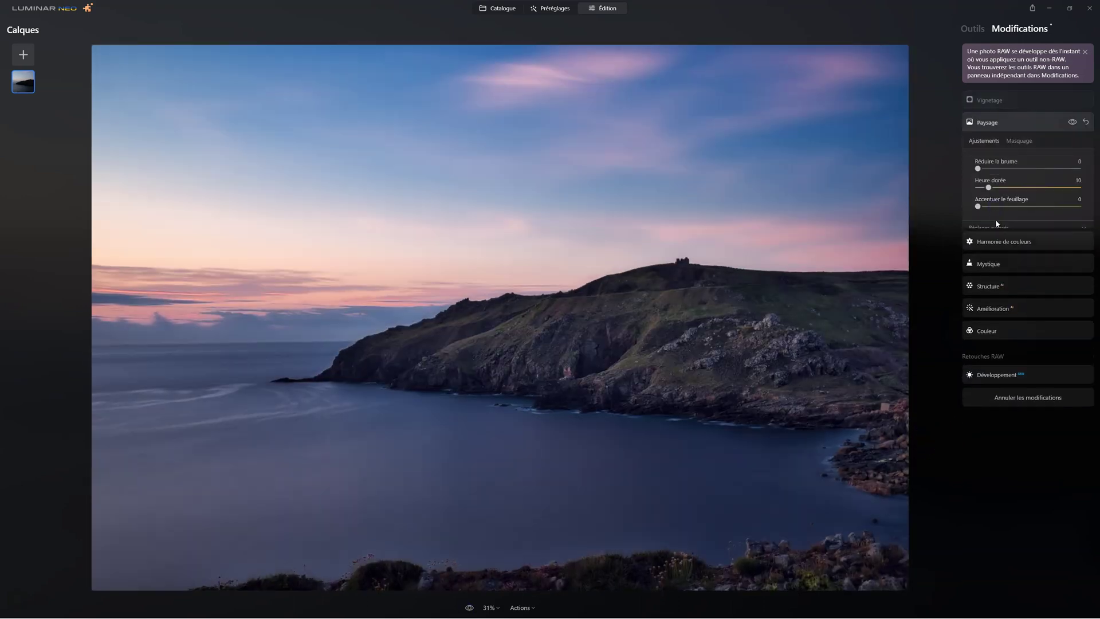
Slightly reduce the Éclat of Harmonie de couleurs, and set the Quantité of Vignetage to -54.
{"action": "left_click", "coordinate": [985, 247]}
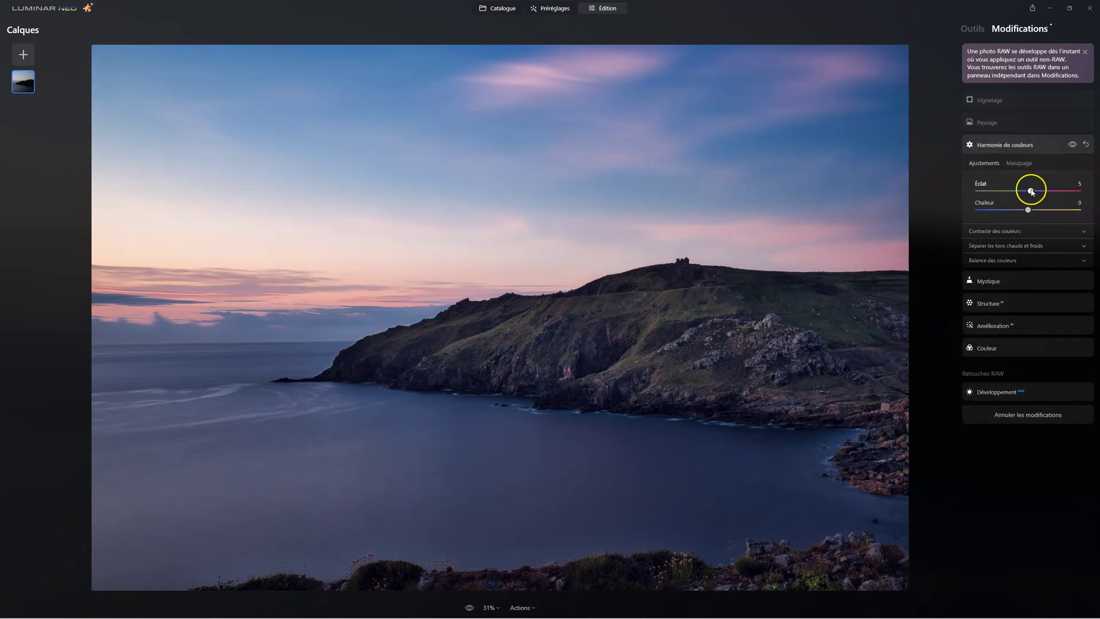
{"action": "left_click_drag", "start_coordinate": [1031, 192], "coordinate": [1029, 192]}
{"action": "left_click", "coordinate": [988, 122]}
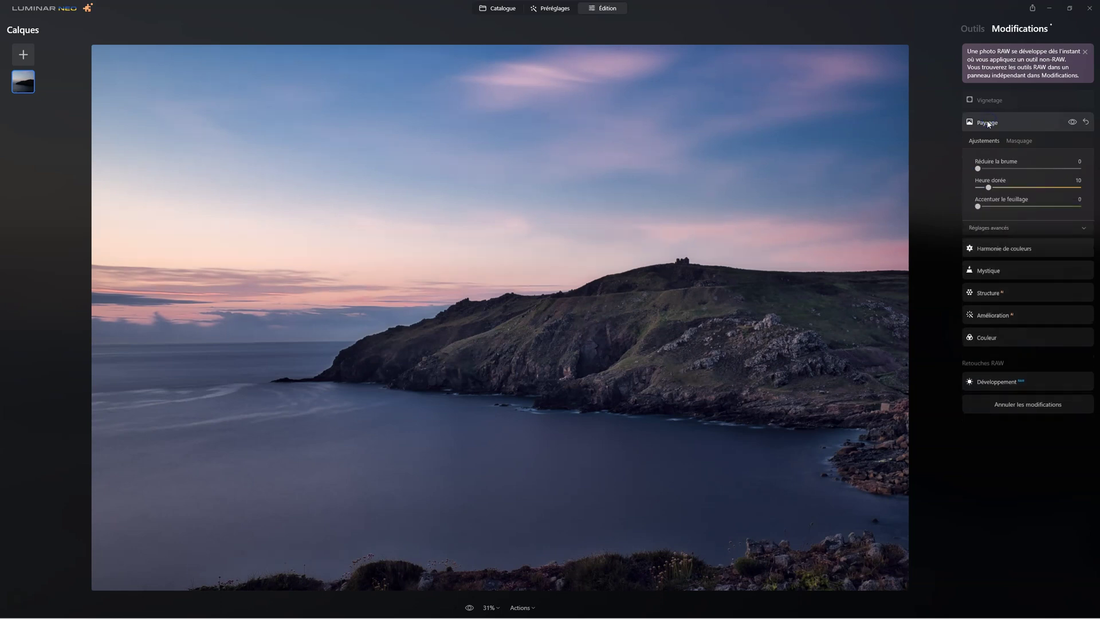
{"action": "left_click", "coordinate": [986, 102]}
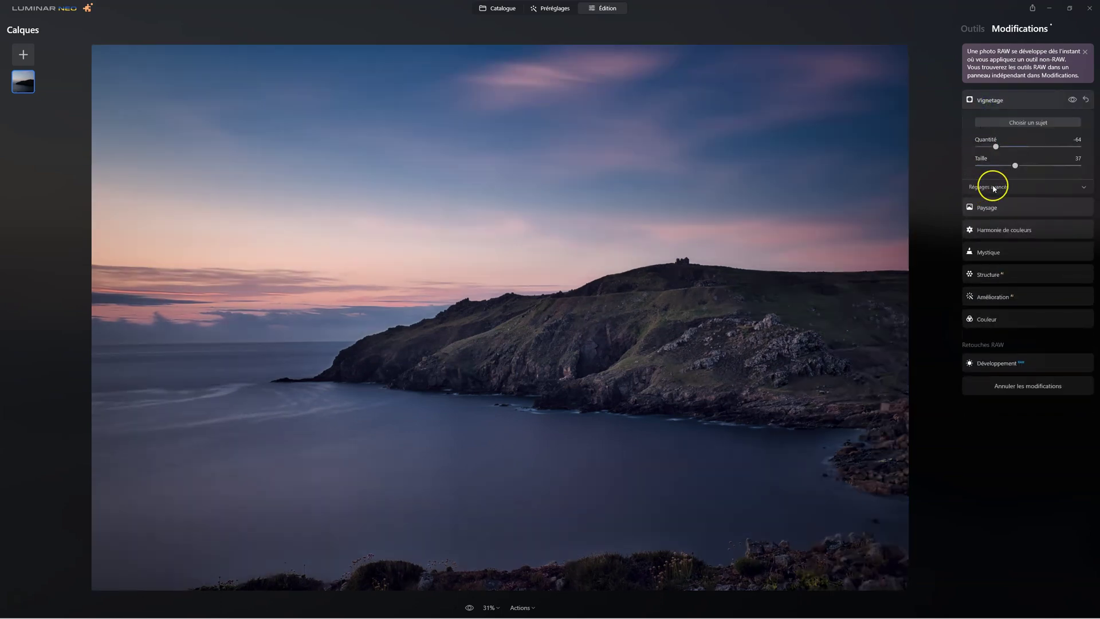
{"action": "left_click_drag", "start_coordinate": [996, 149], "coordinate": [1001, 148]}
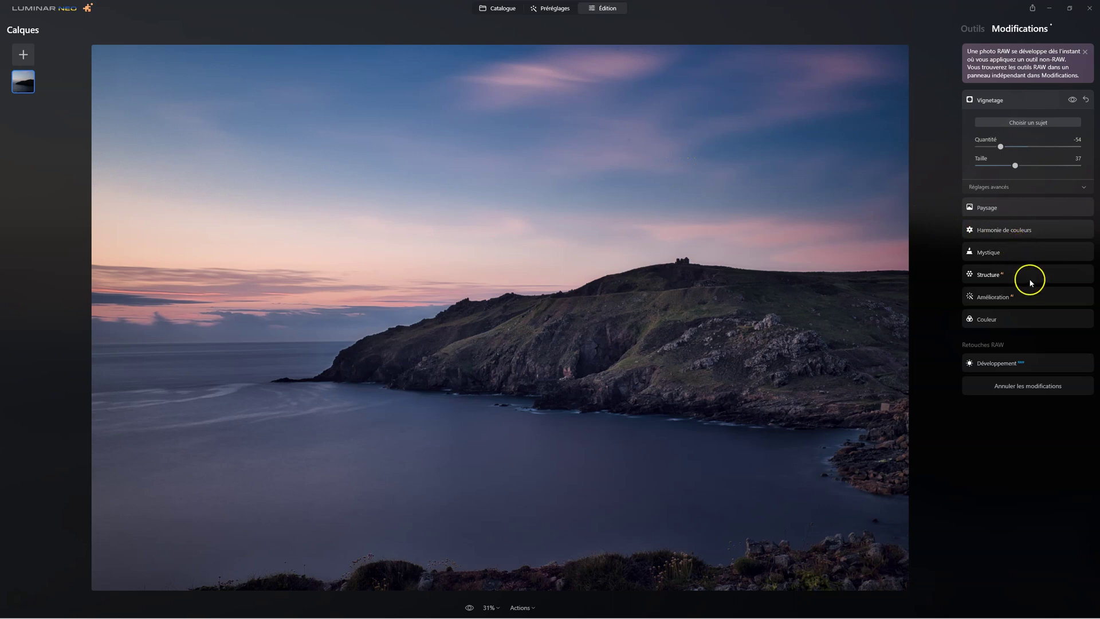
Set the Lissage of the Mystique adjustment to 92 and view the photo with every adjustment applied.
{"action": "left_click", "coordinate": [998, 254]}
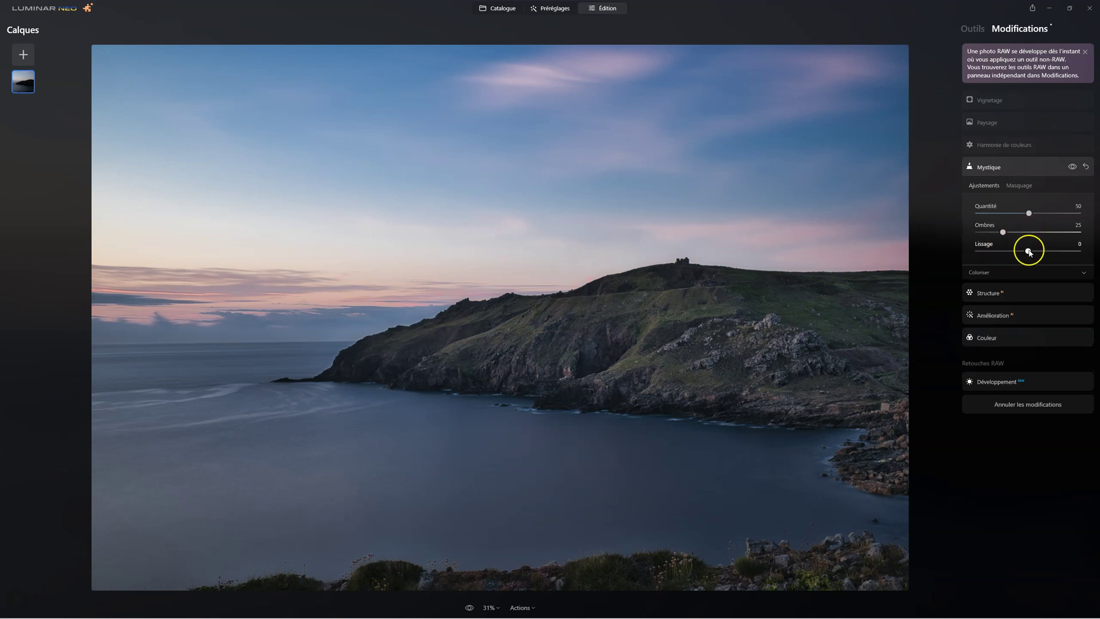
{"action": "left_click_drag", "start_coordinate": [1030, 251], "coordinate": [1064, 252]}
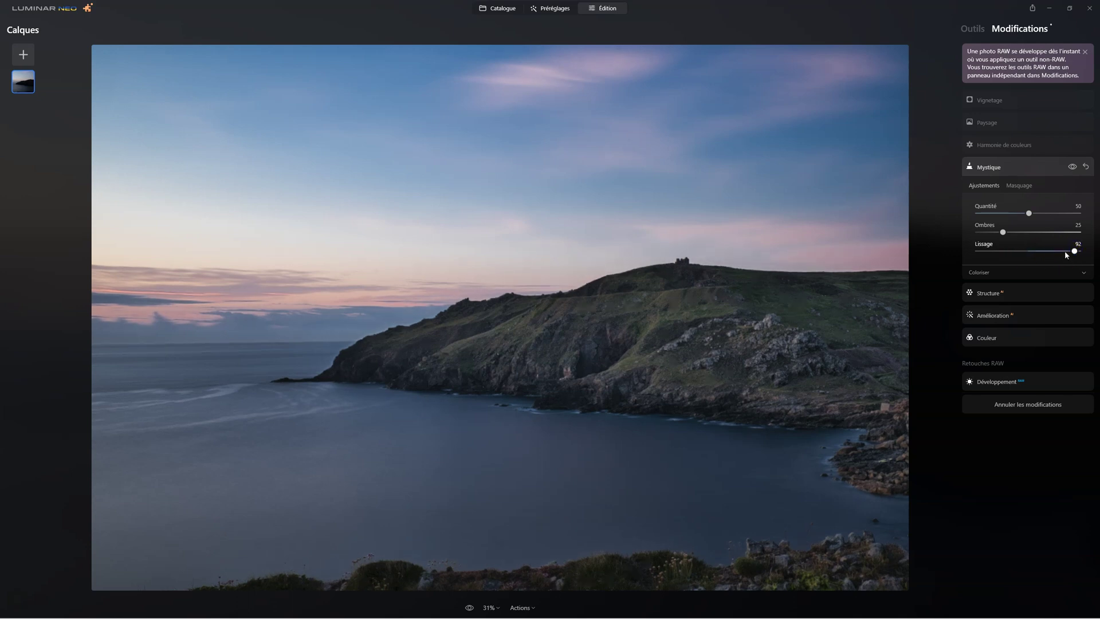
{"action": "left_click", "coordinate": [997, 103]}
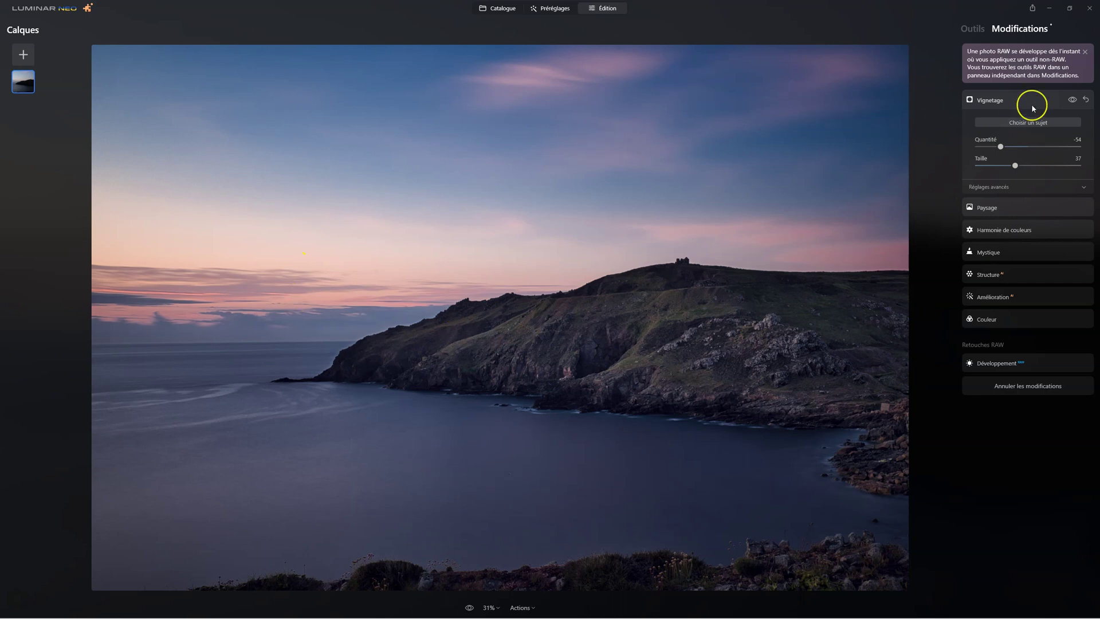
Remove the dust spots automatically with the Effacer tool and compare the photo with and without the correction.
{"action": "left_click", "coordinate": [971, 30]}
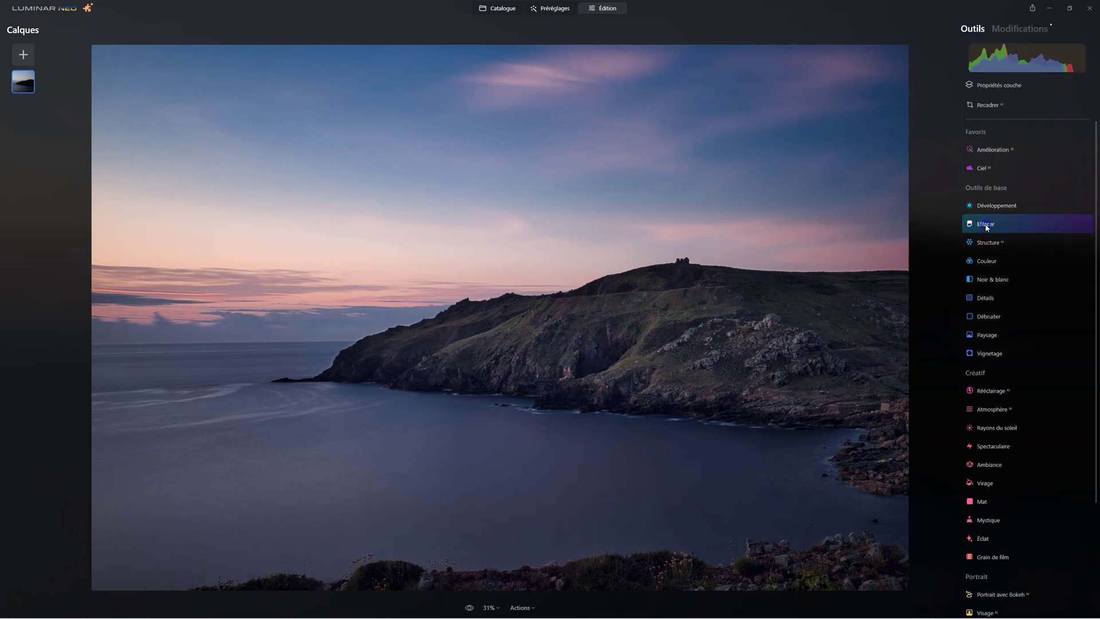
{"action": "left_click", "coordinate": [986, 225]}
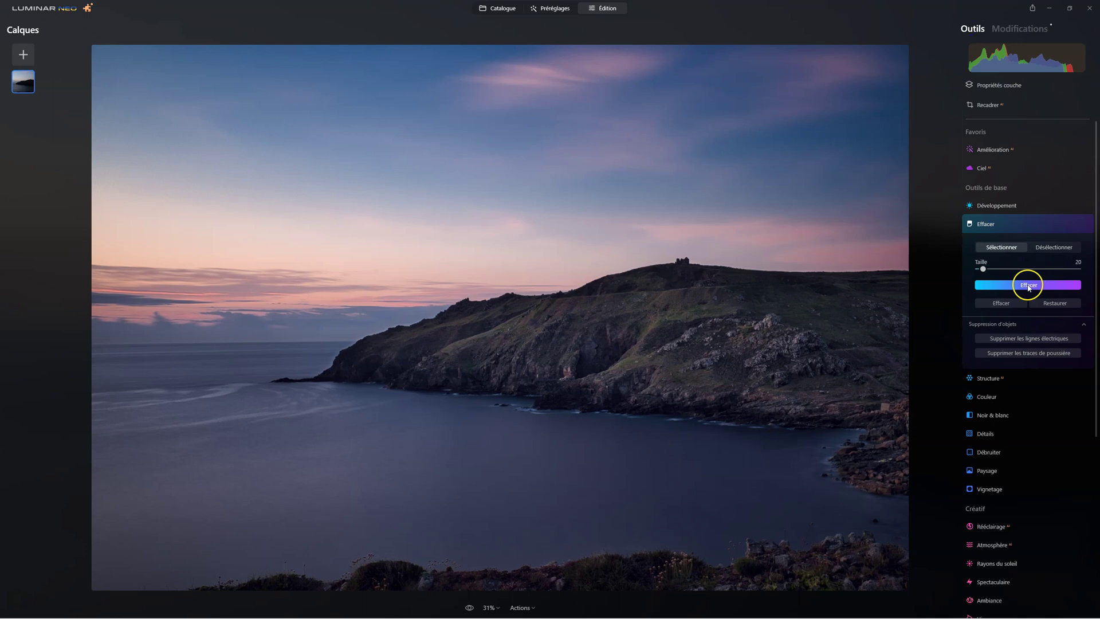
{"action": "left_click", "coordinate": [1028, 353]}
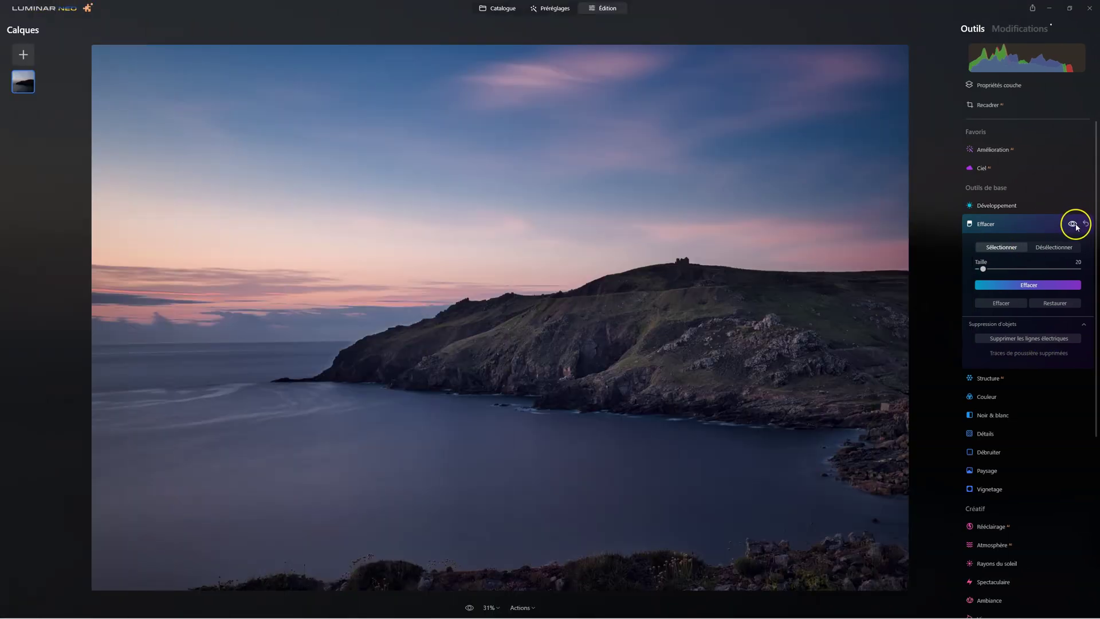
{"action": "left_click", "coordinate": [1074, 225]}
{"action": "left_click", "coordinate": [1076, 226]}
{"action": "left_click", "coordinate": [996, 223]}
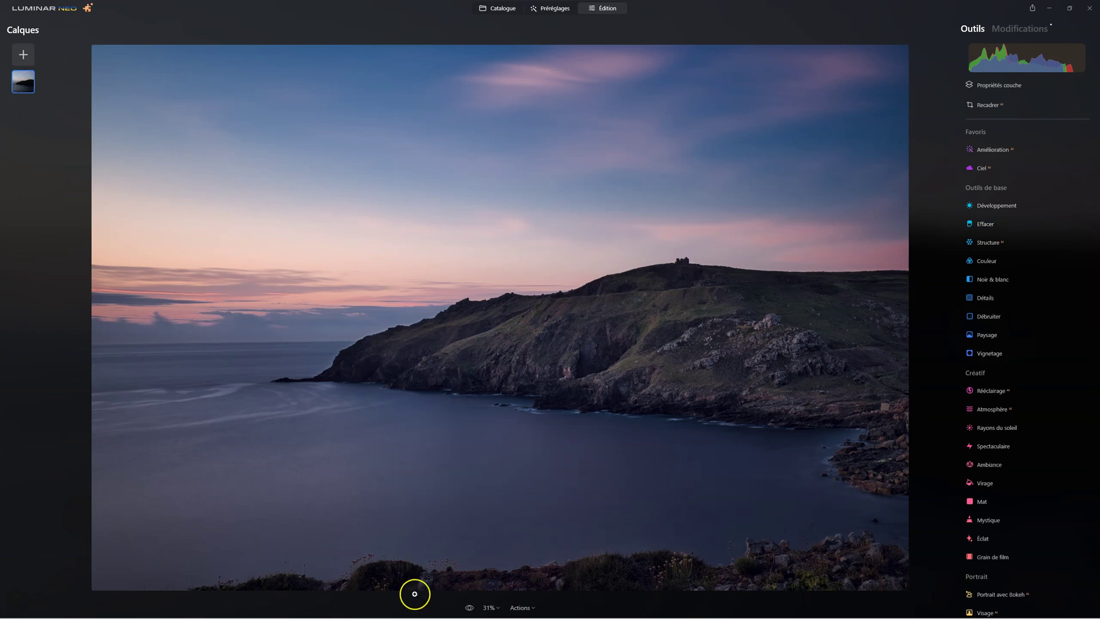
Compare the original photo with the fully edited version.
{"action": "left_click", "coordinate": [470, 609]}
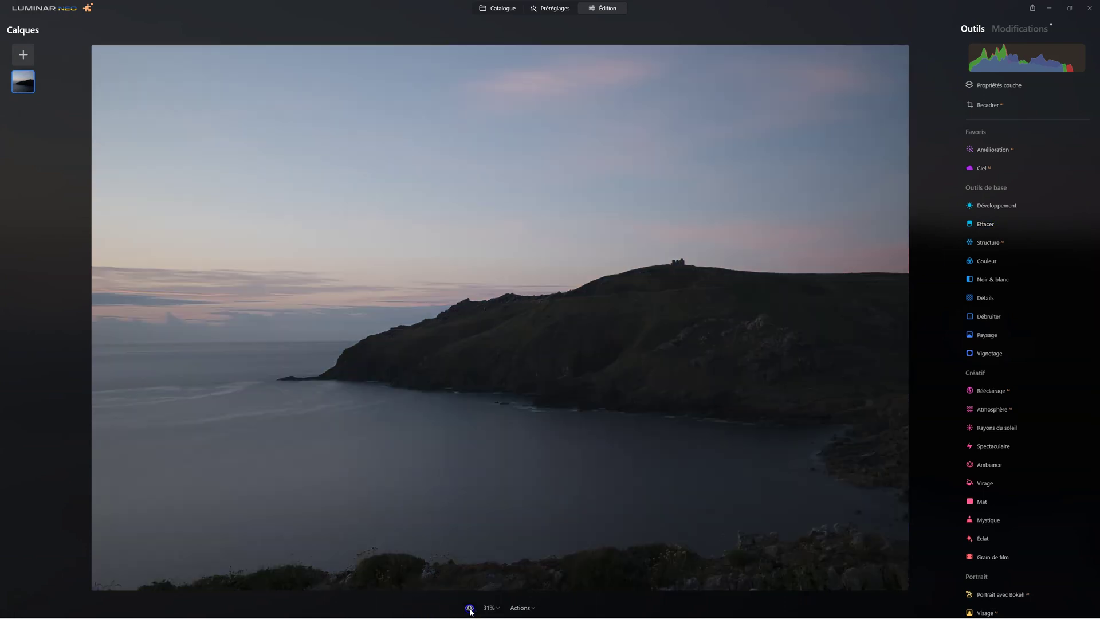
{"action": "left_click", "coordinate": [470, 609]}
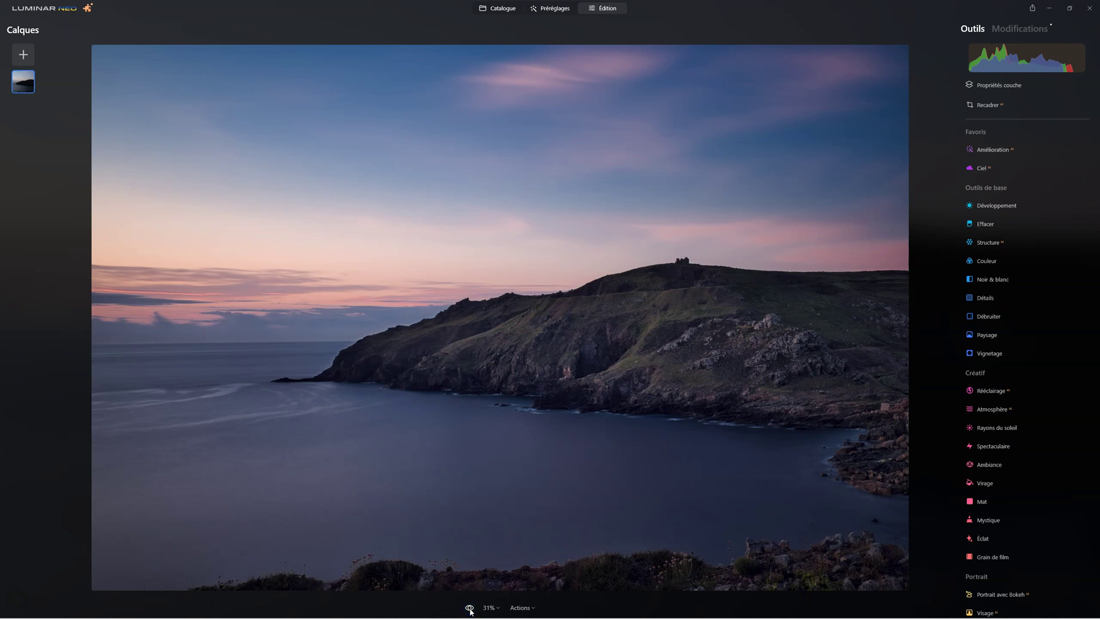
{"action": "left_click", "coordinate": [469, 607]}
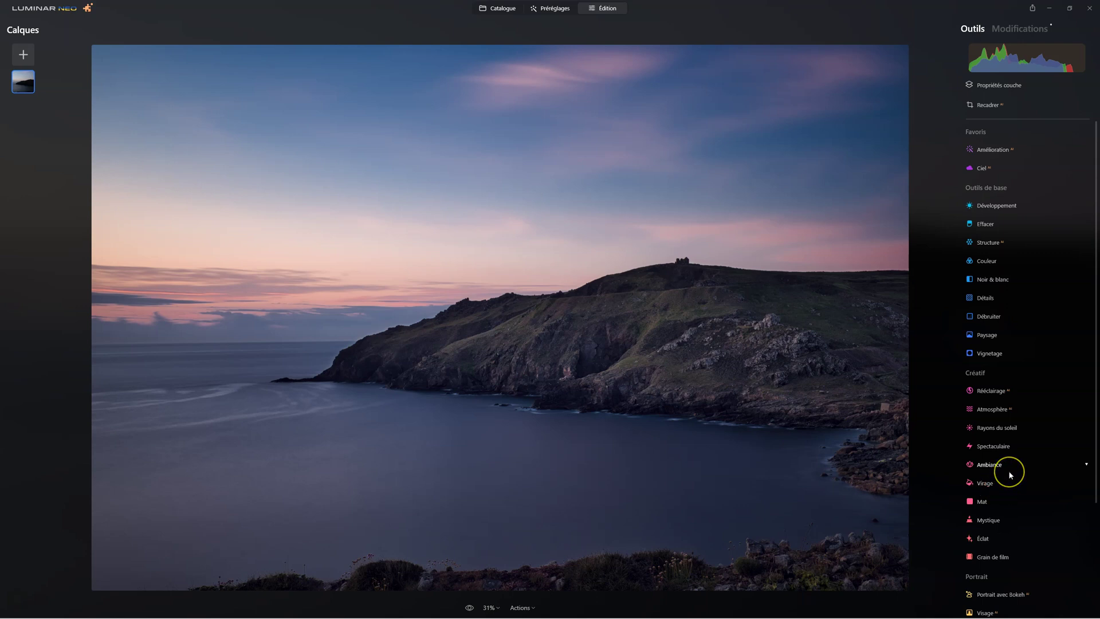
Lighten parts of the headland's slopes with the Densité +/densité - tool's Éclaircir brush at intensity 10.
{"action": "scroll", "coordinate": [1010, 475], "scroll_direction": "down", "scroll_amount": 3}
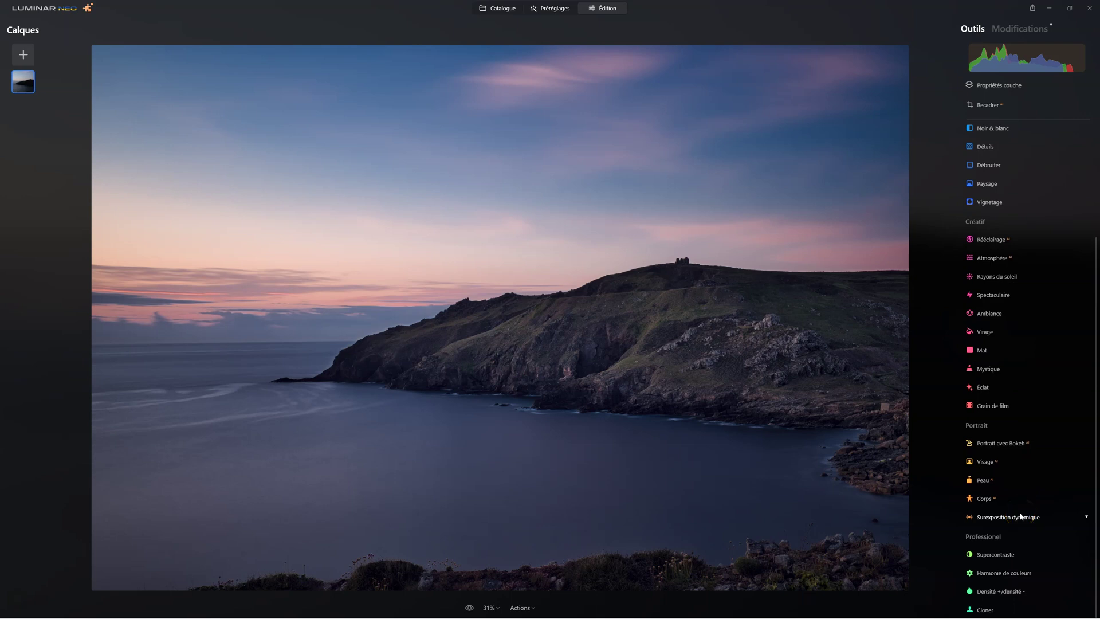
{"action": "left_click", "coordinate": [1003, 593]}
{"action": "left_click", "coordinate": [1002, 593]}
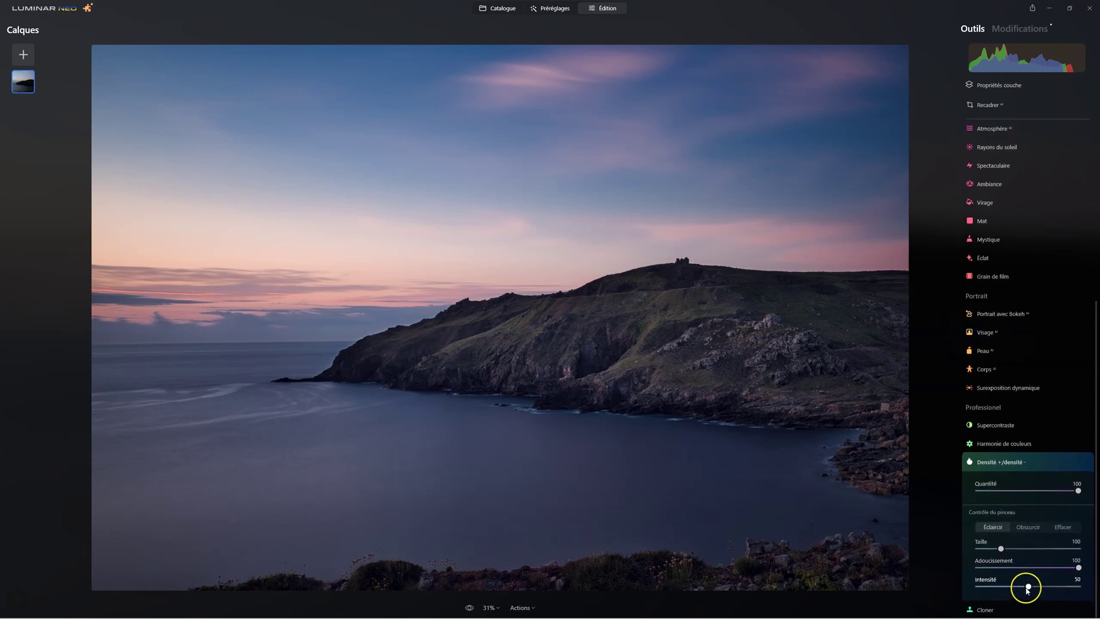
{"action": "left_click", "coordinate": [1032, 591]}
{"action": "left_click_drag", "start_coordinate": [1031, 593], "coordinate": [984, 590]}
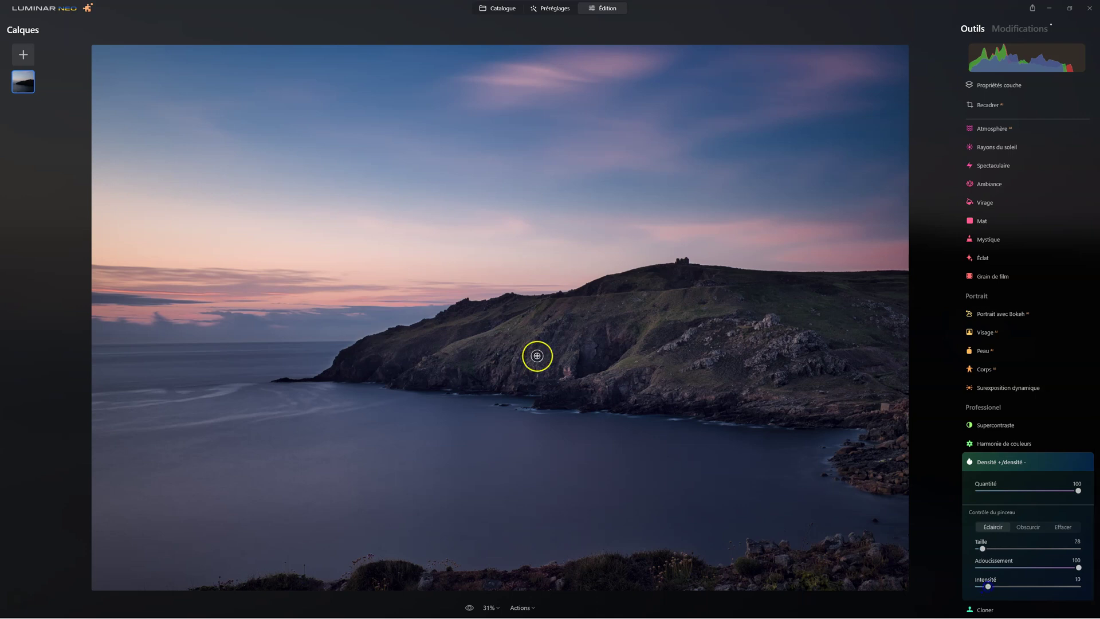
{"action": "mouse_move", "coordinate": [538, 356]}
{"action": "left_mouse_down"}
{"action": "mouse_move", "coordinate": [639, 358]}
{"action": "mouse_move", "coordinate": [724, 312]}
{"action": "left_mouse_up"}
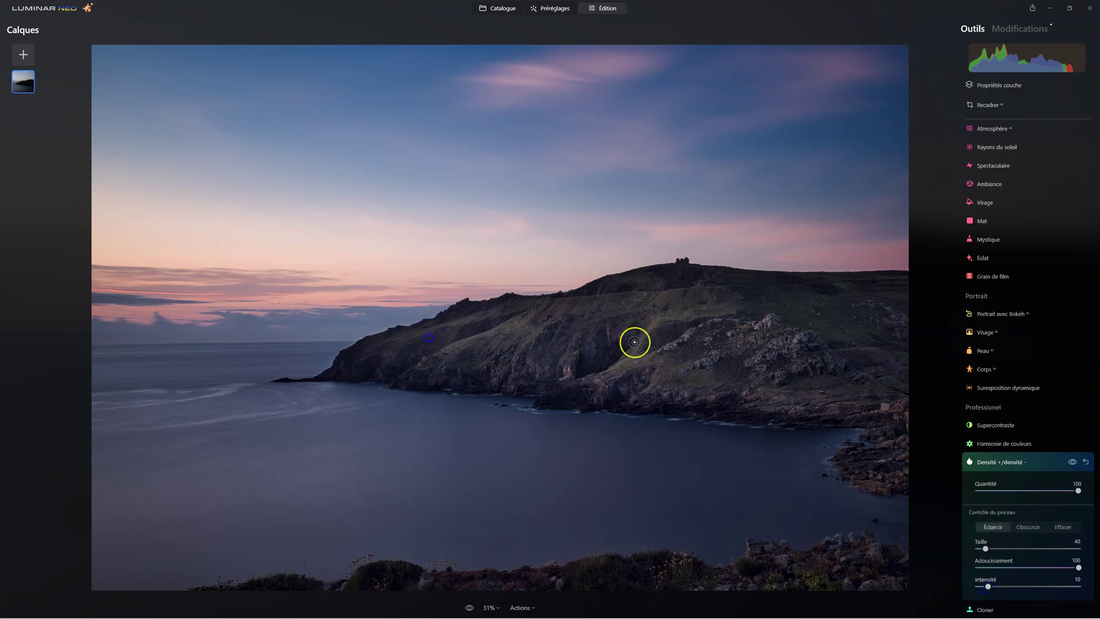
Darken parts of the headland's slopes with the Densité +/densité - tool's Obscurcir brush at size 16 and intensity 10.
{"action": "left_click", "coordinate": [1028, 527]}
{"action": "left_click_drag", "start_coordinate": [1028, 586], "coordinate": [987, 588]}
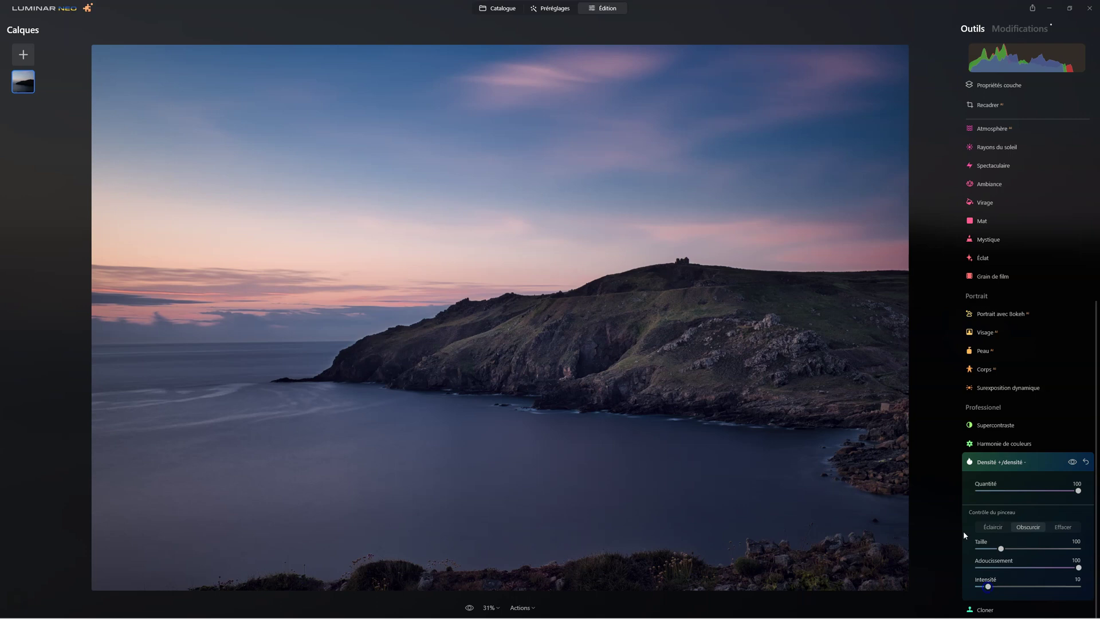
{"action": "scroll", "coordinate": [733, 377], "scroll_direction": "down", "scroll_amount": 6}
{"action": "scroll", "coordinate": [773, 401], "scroll_direction": "down", "scroll_amount": 3}
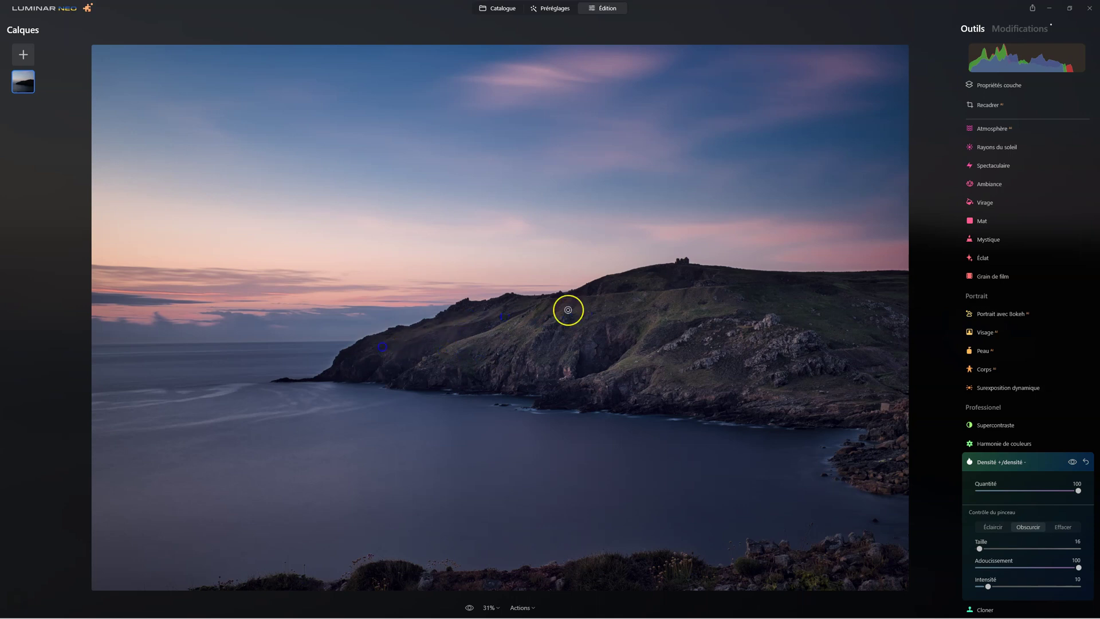
Lighten the foreground rocks with the Éclaircir brush at size 40 and darken the headland's lower shoreline with the Obscurcir brush.
{"action": "left_click", "coordinate": [990, 525]}
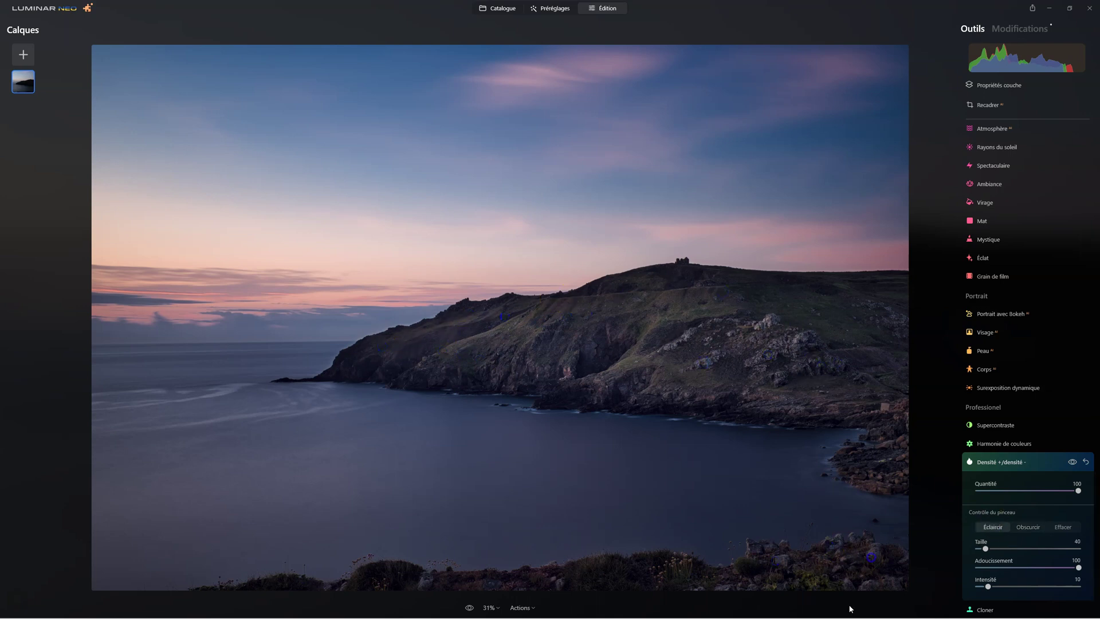
{"action": "left_click", "coordinate": [1028, 526]}
{"action": "mouse_move", "coordinate": [768, 390]}
{"action": "left_mouse_down"}
{"action": "mouse_move", "coordinate": [814, 396]}
{"action": "mouse_move", "coordinate": [550, 359]}
{"action": "mouse_move", "coordinate": [530, 342]}
{"action": "mouse_move", "coordinate": [557, 406]}
{"action": "mouse_move", "coordinate": [444, 317]}
{"action": "mouse_move", "coordinate": [519, 317]}
{"action": "mouse_move", "coordinate": [609, 282]}
{"action": "mouse_move", "coordinate": [749, 359]}
{"action": "mouse_move", "coordinate": [717, 317]}
{"action": "mouse_move", "coordinate": [638, 365]}
{"action": "mouse_move", "coordinate": [577, 336]}
{"action": "mouse_move", "coordinate": [786, 432]}
{"action": "left_mouse_up"}
Compare the photo with and without the Densité +/densité - correction several times.
{"action": "left_click", "coordinate": [1073, 461]}
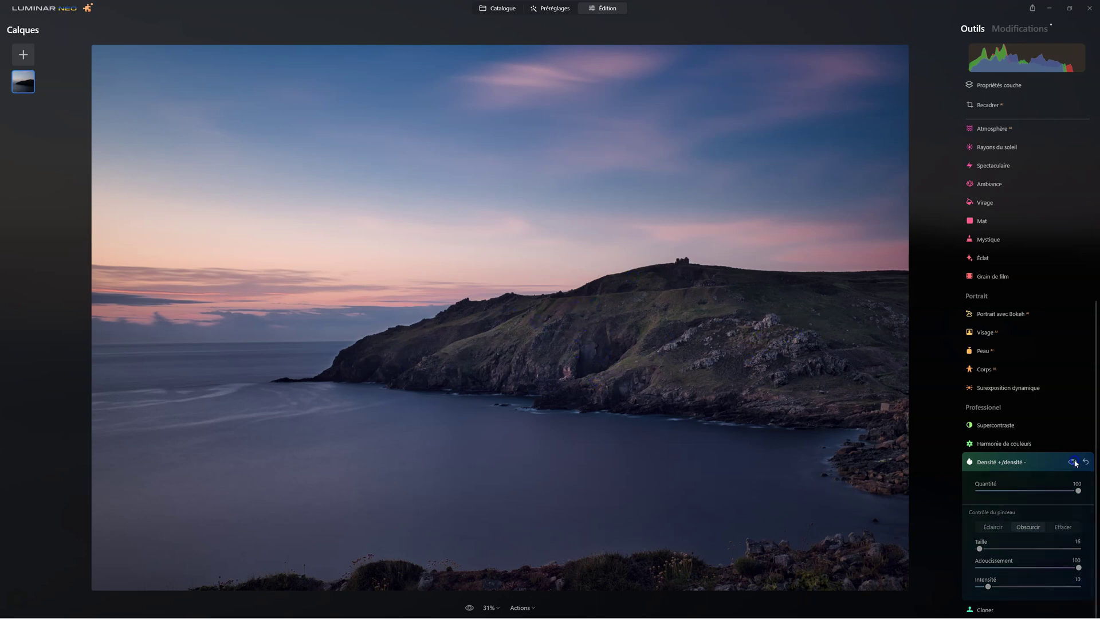
{"action": "left_click", "coordinate": [1073, 462]}
{"action": "left_click", "coordinate": [1073, 462]}
{"action": "left_click", "coordinate": [1073, 462]}
{"action": "left_click", "coordinate": [1073, 461]}
{"action": "left_click", "coordinate": [1073, 461]}
{"action": "left_click", "coordinate": [1073, 462]}
Set the Quantité of the Densité +/densité - correction to 98.
{"action": "left_click", "coordinate": [1078, 491]}
{"action": "mouse_move", "coordinate": [1080, 491]}
{"action": "left_mouse_down"}
{"action": "mouse_move", "coordinate": [968, 490]}
{"action": "mouse_move", "coordinate": [1079, 487]}
{"action": "left_mouse_up"}
{"action": "left_click", "coordinate": [1007, 507]}
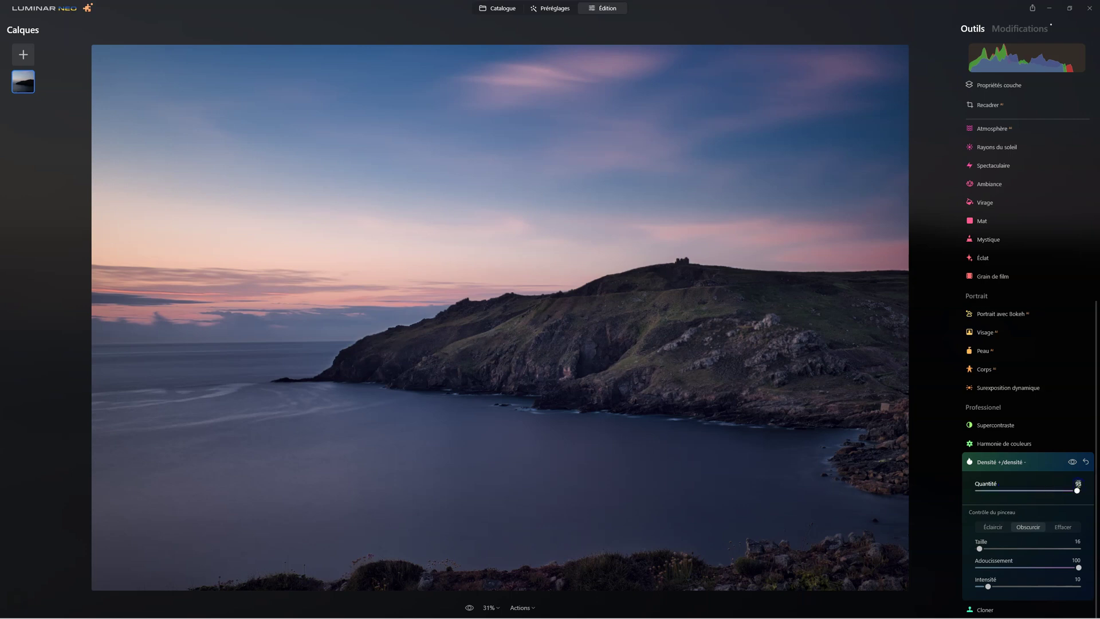
Check the reduced Densité +/densité - correction on and off, and compare the original photo with the edited version.
{"action": "left_click", "coordinate": [1071, 462]}
{"action": "left_click", "coordinate": [1071, 462]}
{"action": "left_click", "coordinate": [1071, 461]}
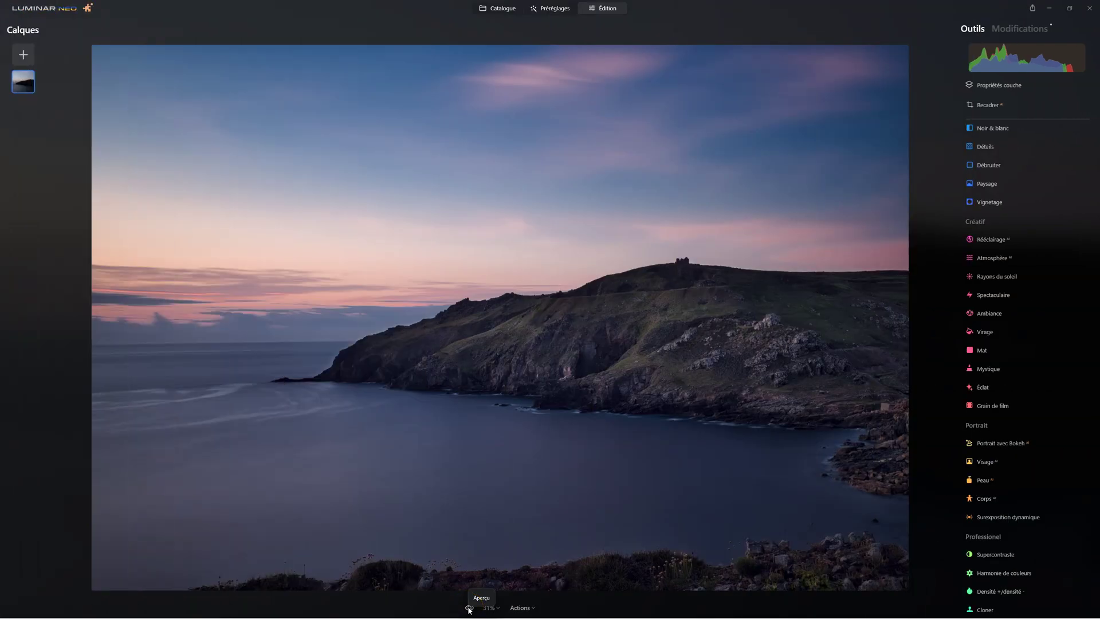
{"action": "left_click", "coordinate": [468, 607]}
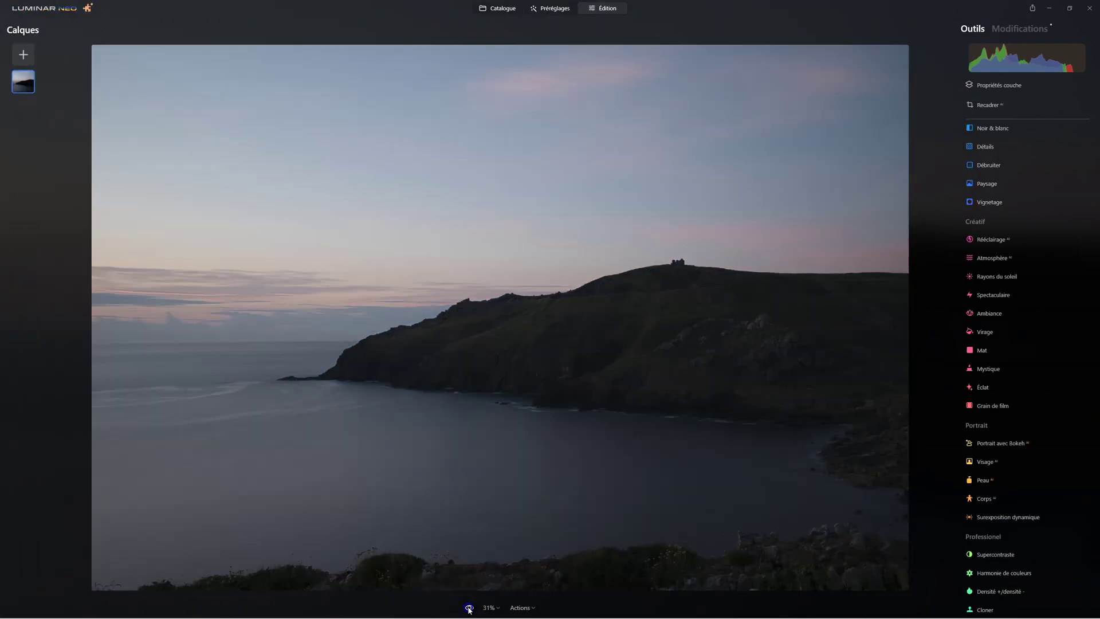
{"action": "left_click", "coordinate": [469, 607]}
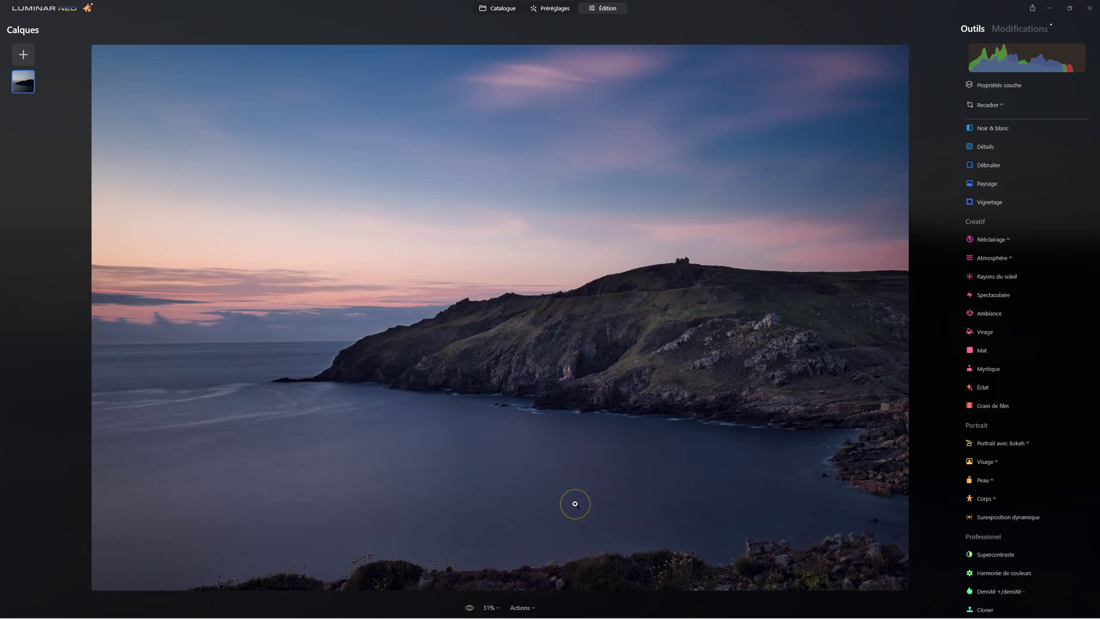
Reopen the applied Harmonie de couleurs adjustment, raise its Éclat to about 3 and fine-tune its Chaleur.
{"action": "left_click", "coordinate": [1037, 32]}
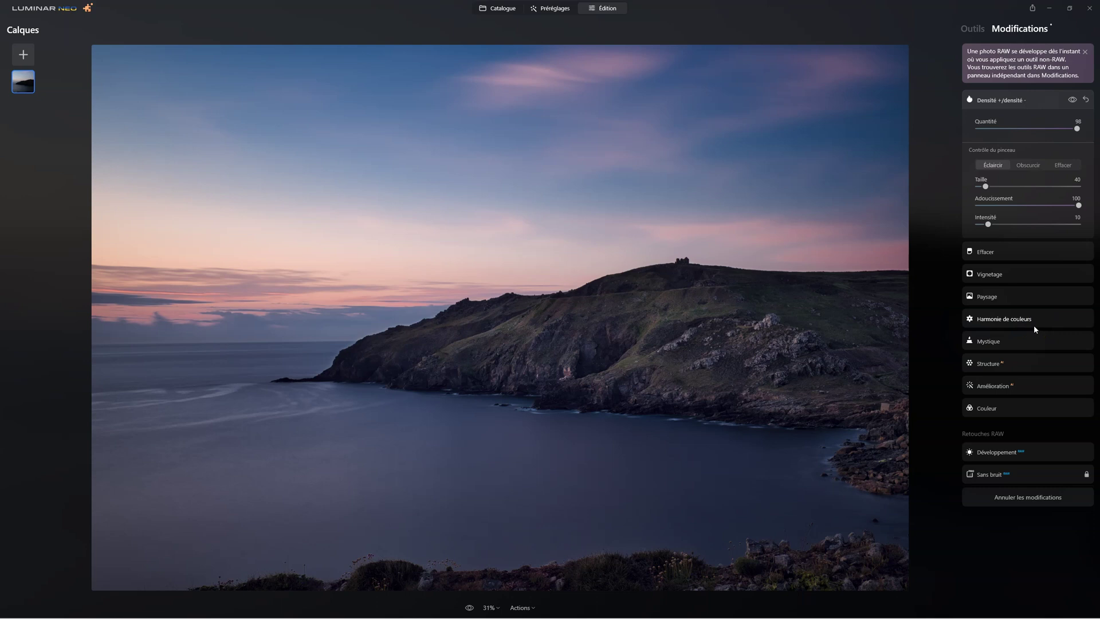
{"action": "left_click", "coordinate": [989, 318]}
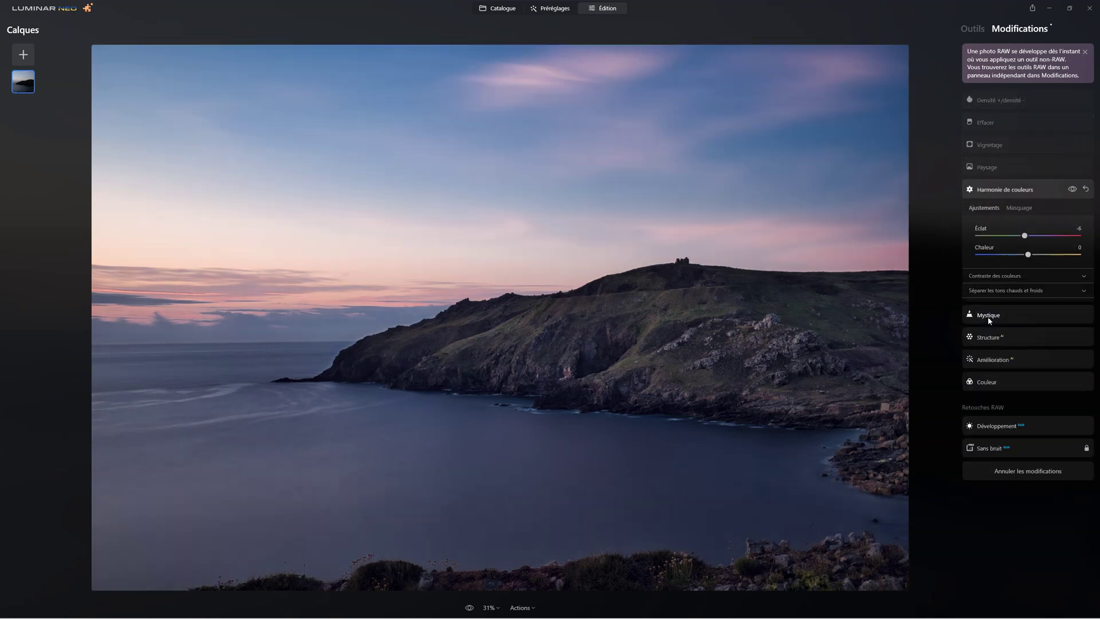
{"action": "left_click_drag", "start_coordinate": [1024, 235], "coordinate": [1025, 237]}
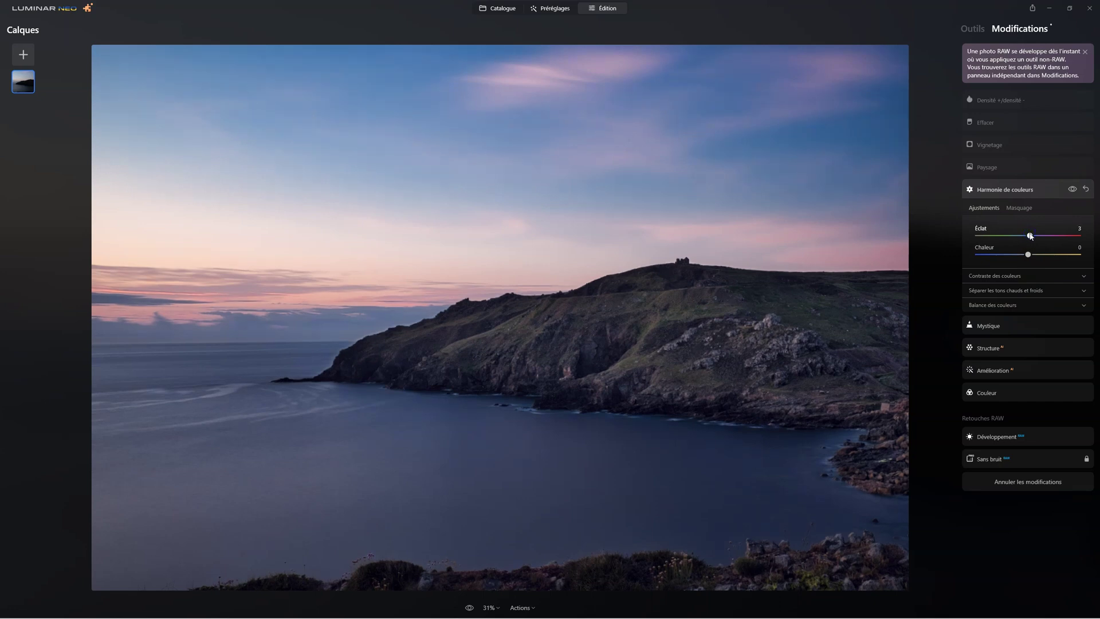
{"action": "left_click_drag", "start_coordinate": [1030, 235], "coordinate": [1031, 255]}
Reopen the applied Densité +/densité - adjustment, check its effect on and off, and compare the original photo with the final result.
{"action": "left_click", "coordinate": [980, 101]}
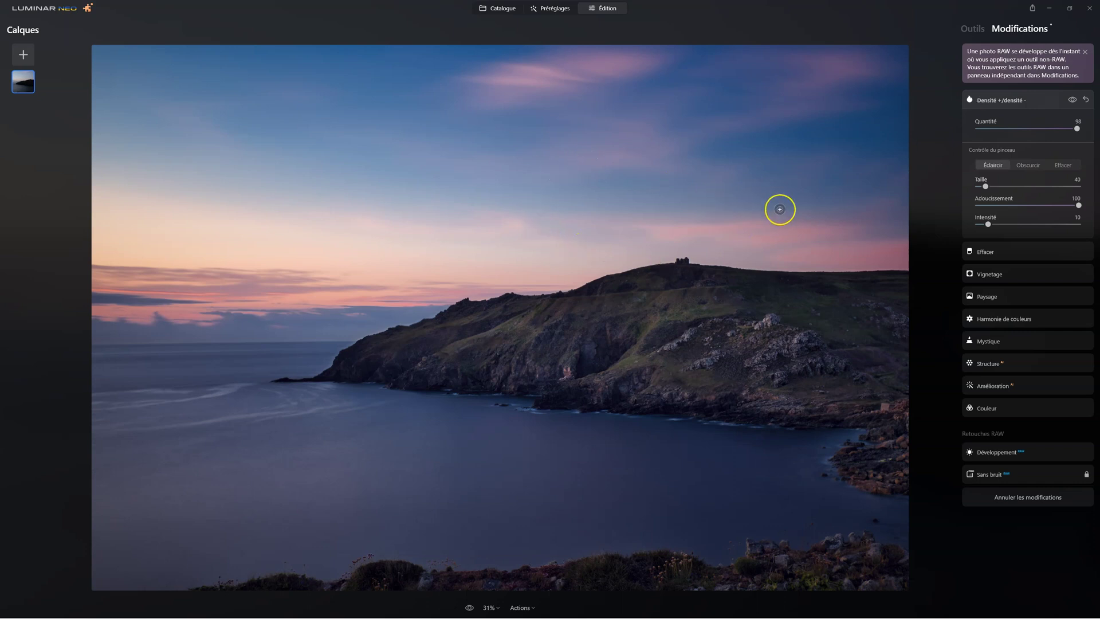
{"action": "left_click", "coordinate": [1073, 100]}
{"action": "left_click", "coordinate": [1073, 100]}
{"action": "left_click", "coordinate": [469, 607]}
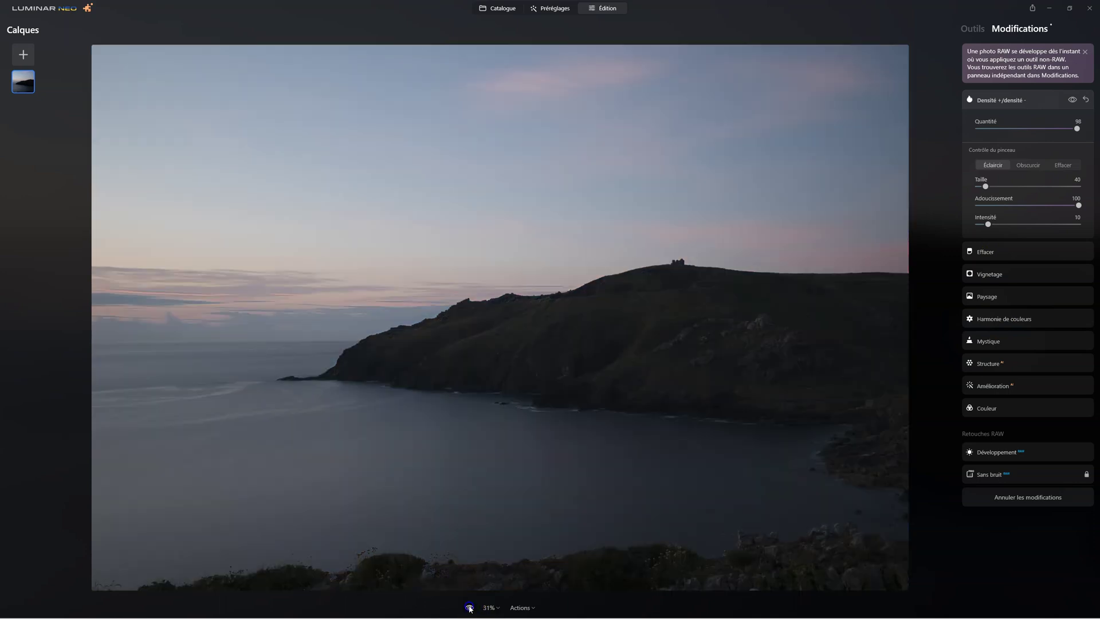
{"action": "left_click", "coordinate": [469, 607]}
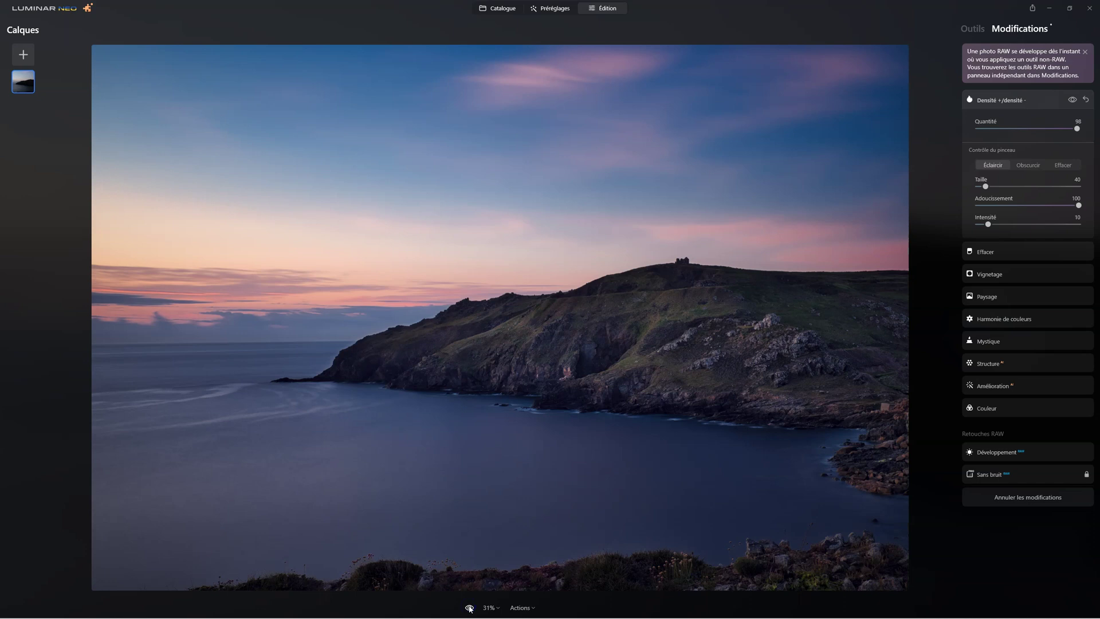